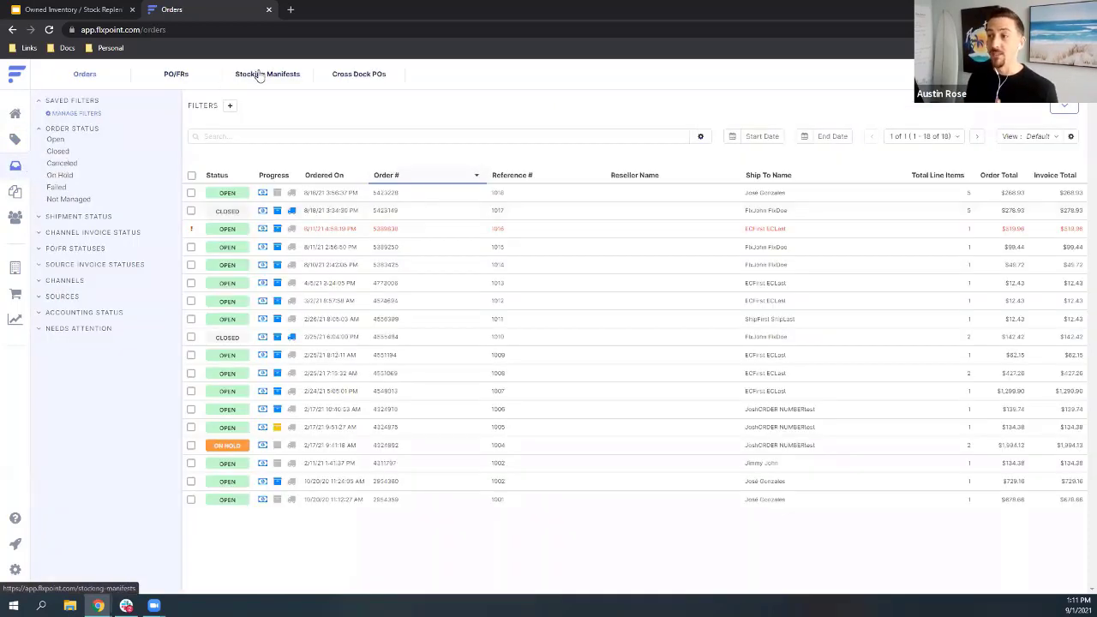
- Check the existing stocking manifests, and review the basic info and address of the Internal Warehouse - Jax Beach source
click(260, 74)
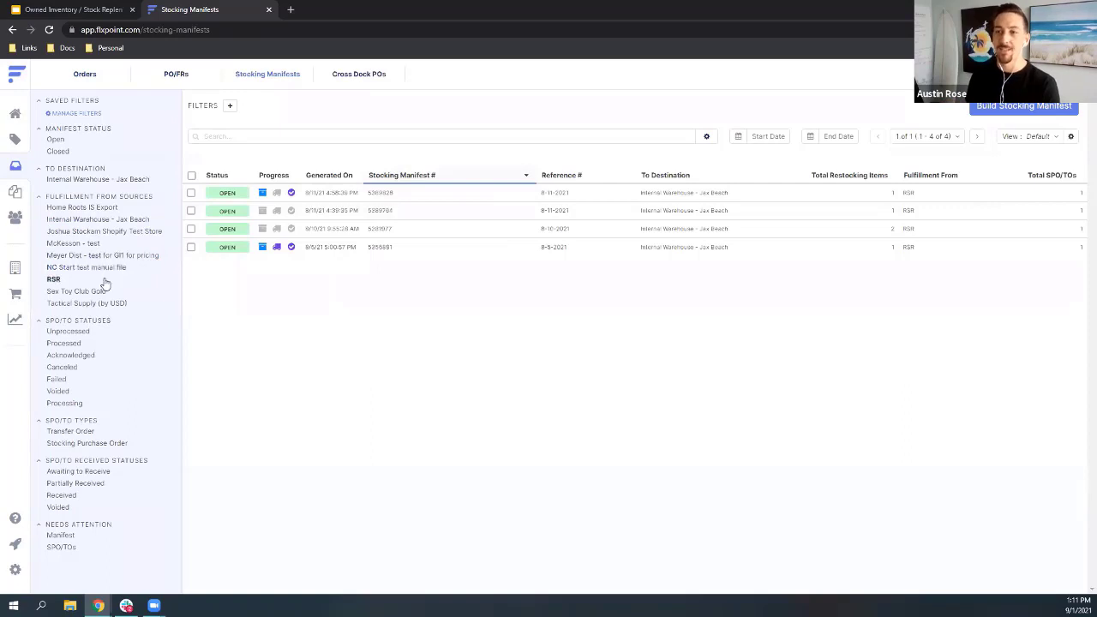
click(16, 273)
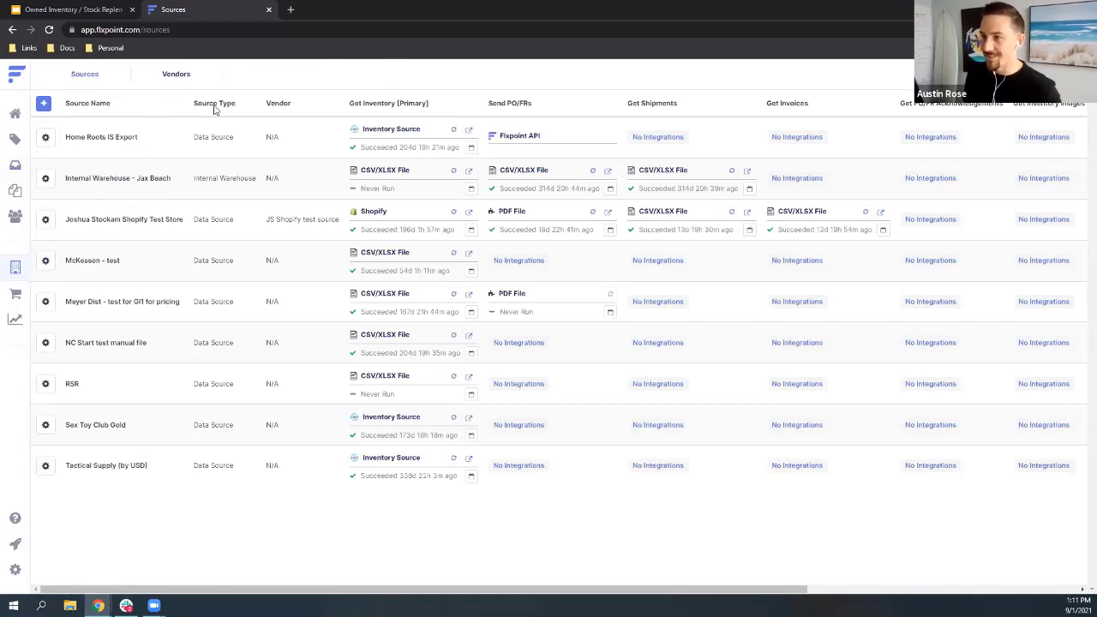
drag(195, 178, 259, 182)
click(46, 180)
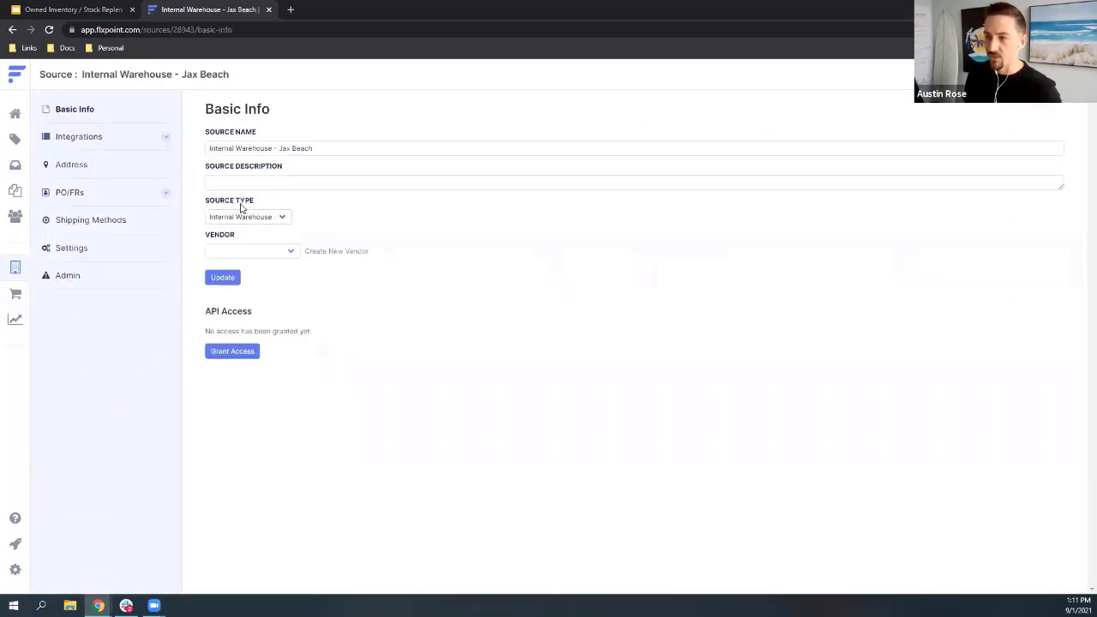
click(69, 165)
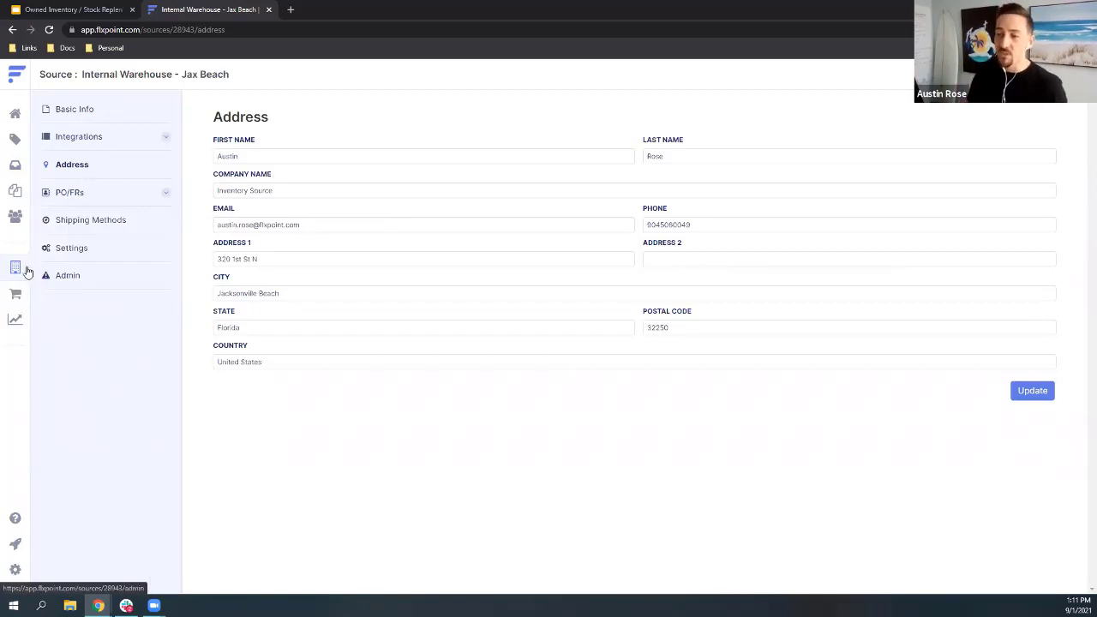
- Start building a new stocking manifest with Internal Warehouse - Jax Beach as the destination
click(14, 166)
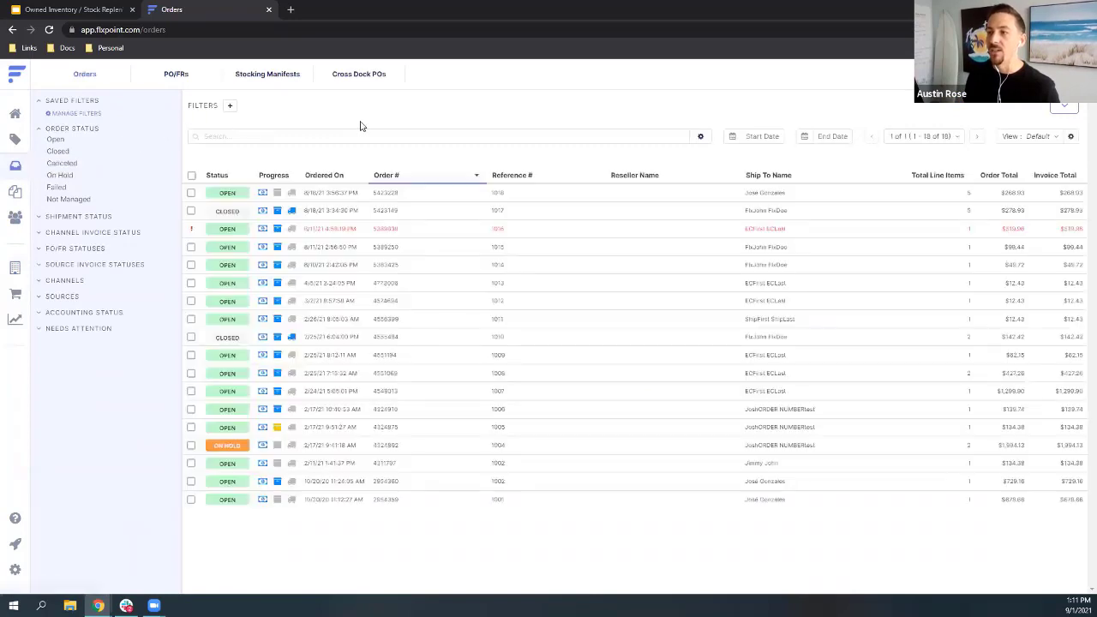
click(286, 77)
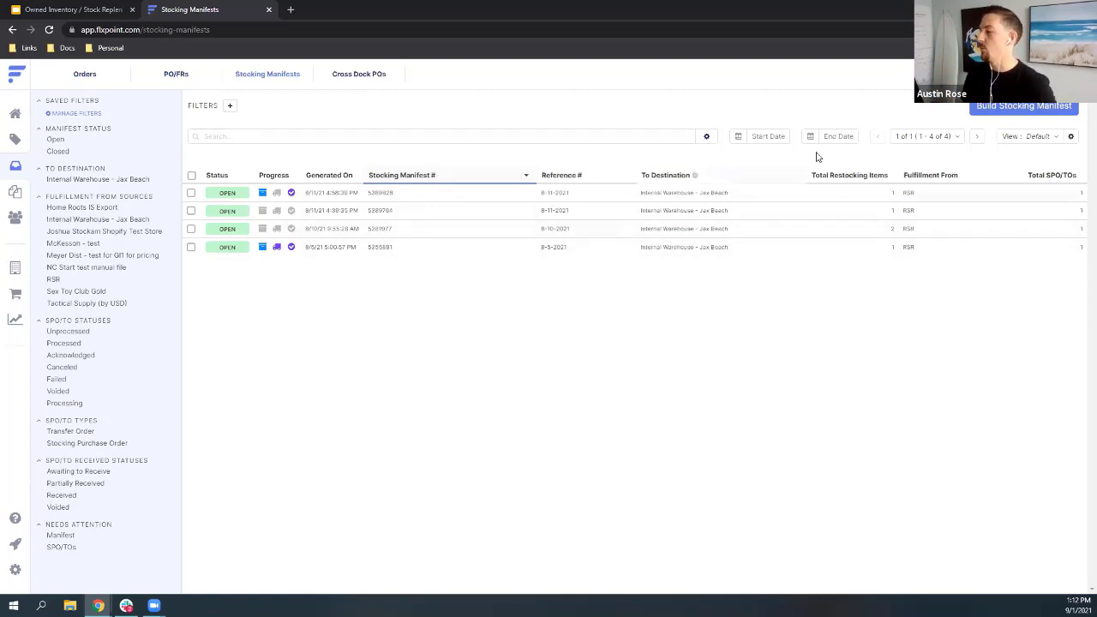
click(1021, 111)
click(402, 154)
click(396, 167)
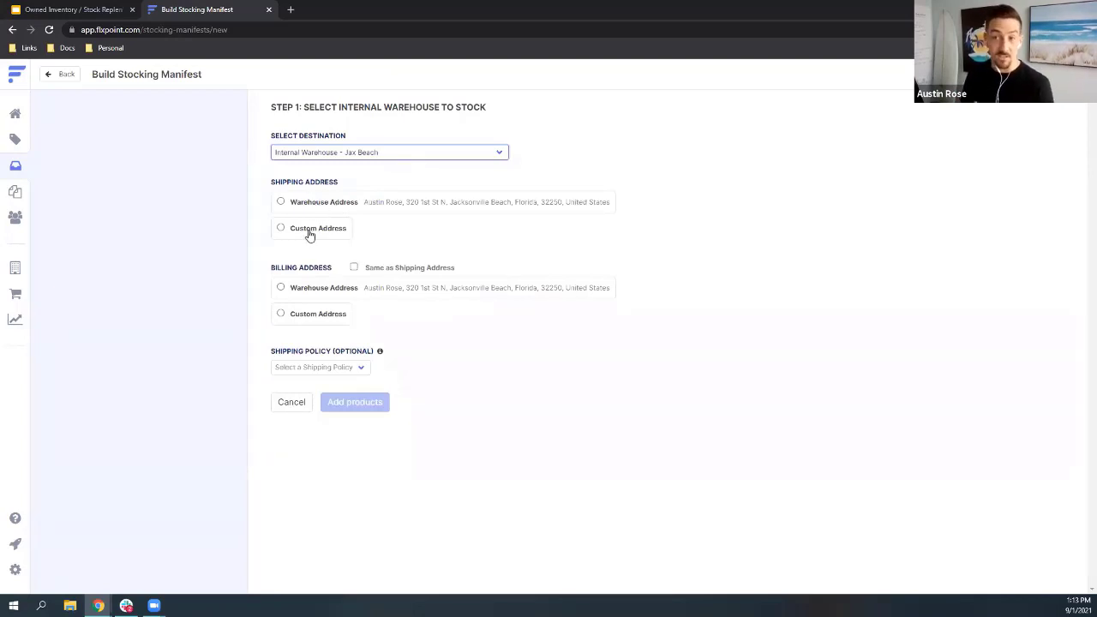
- Ship to the warehouse address, bill to the same address, set the Default shipping policy and proceed to adding products
click(324, 206)
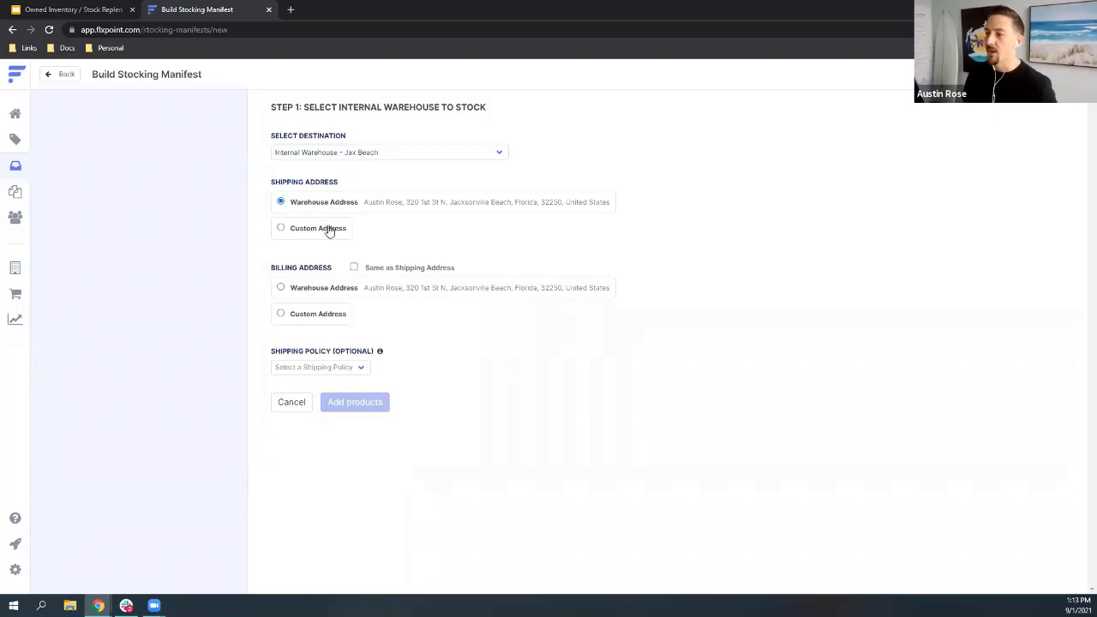
click(373, 270)
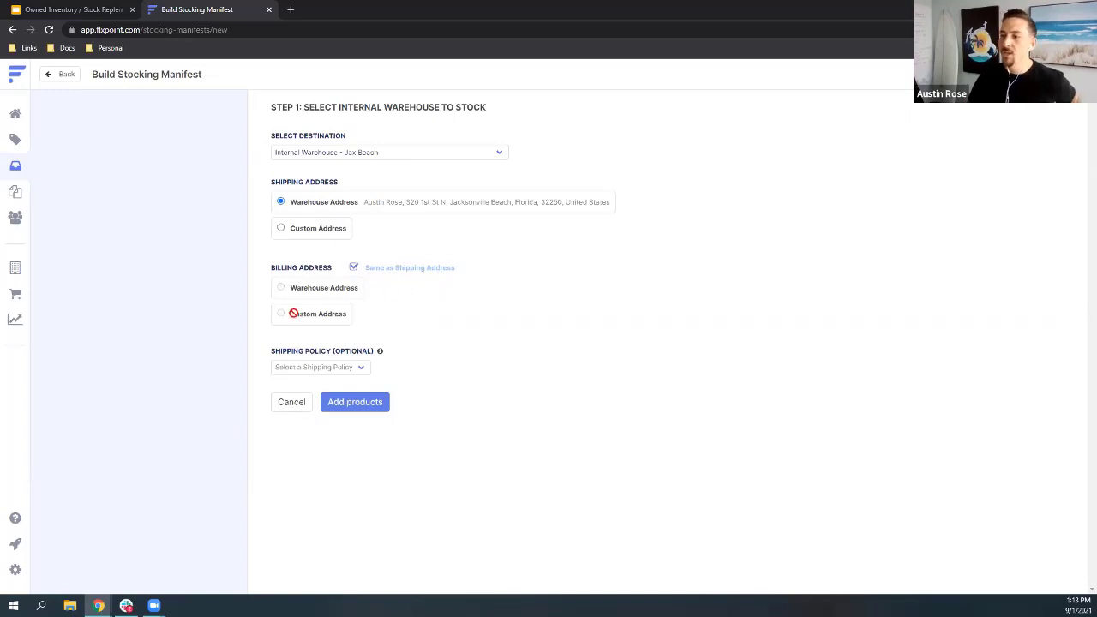
click(323, 370)
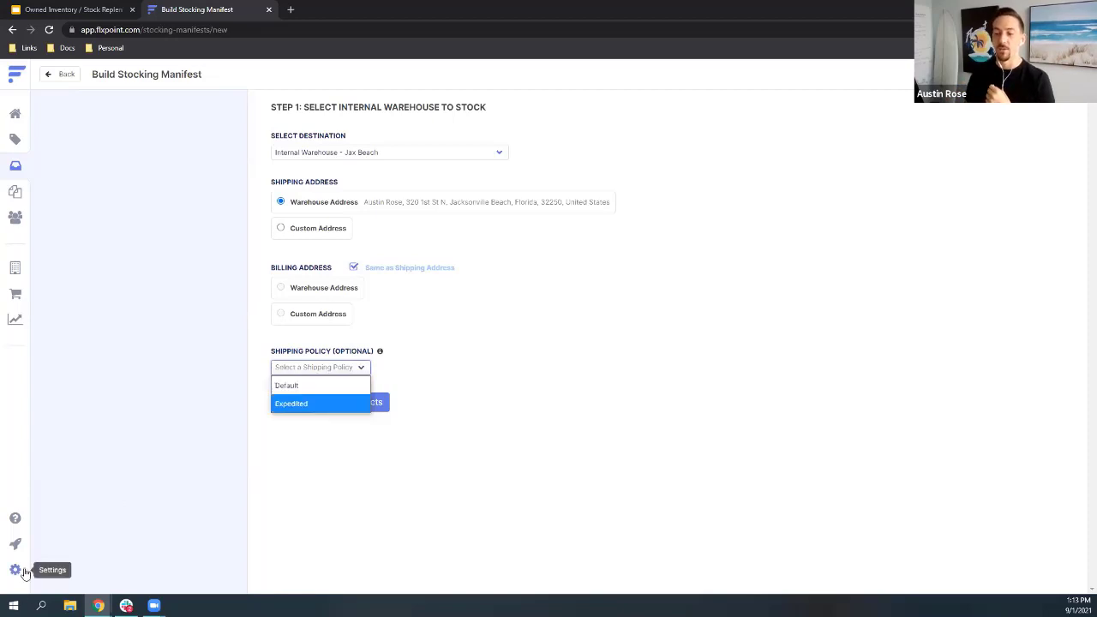
click(324, 392)
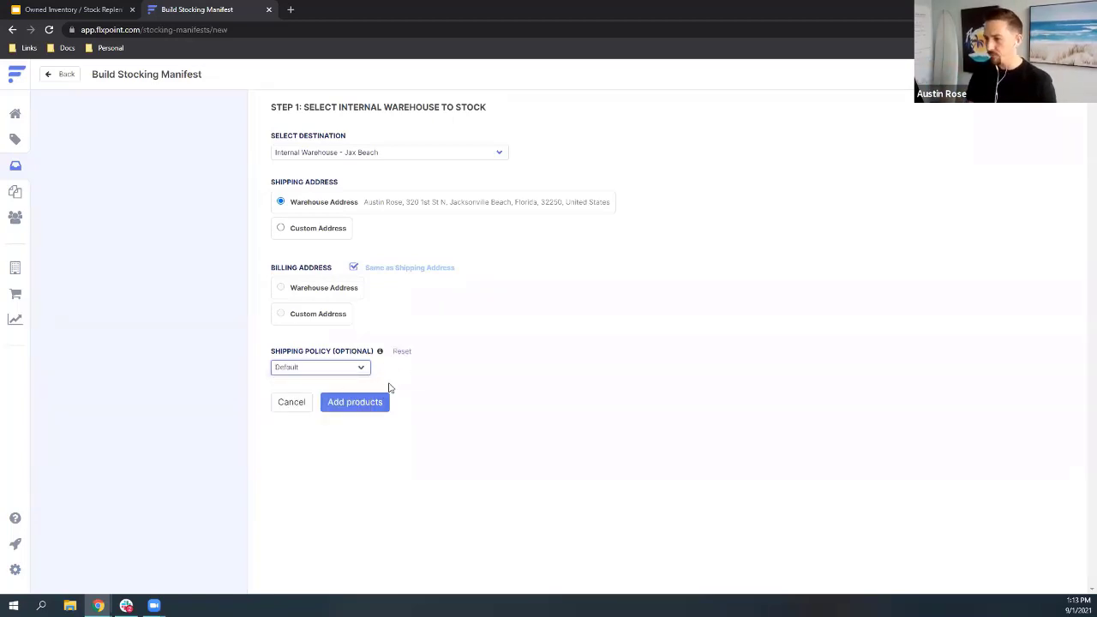
click(373, 402)
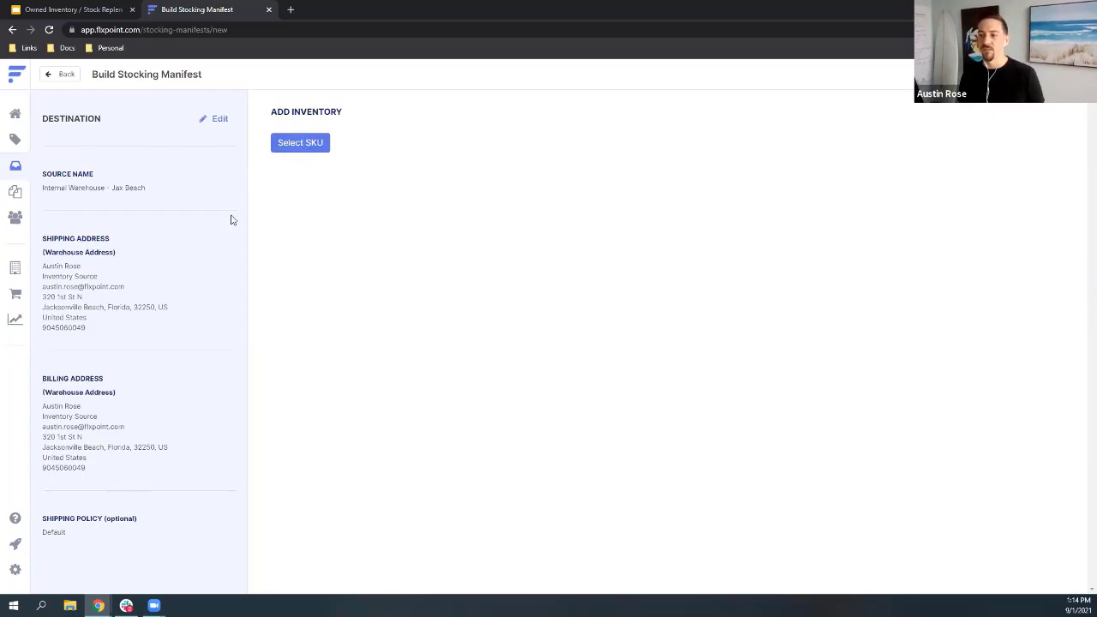
- Add the Vx-6hd 50mm,TMOA,3-18x scope (SKU KRNLO171576) to the manifest, requesting 2 units from RSR
click(291, 143)
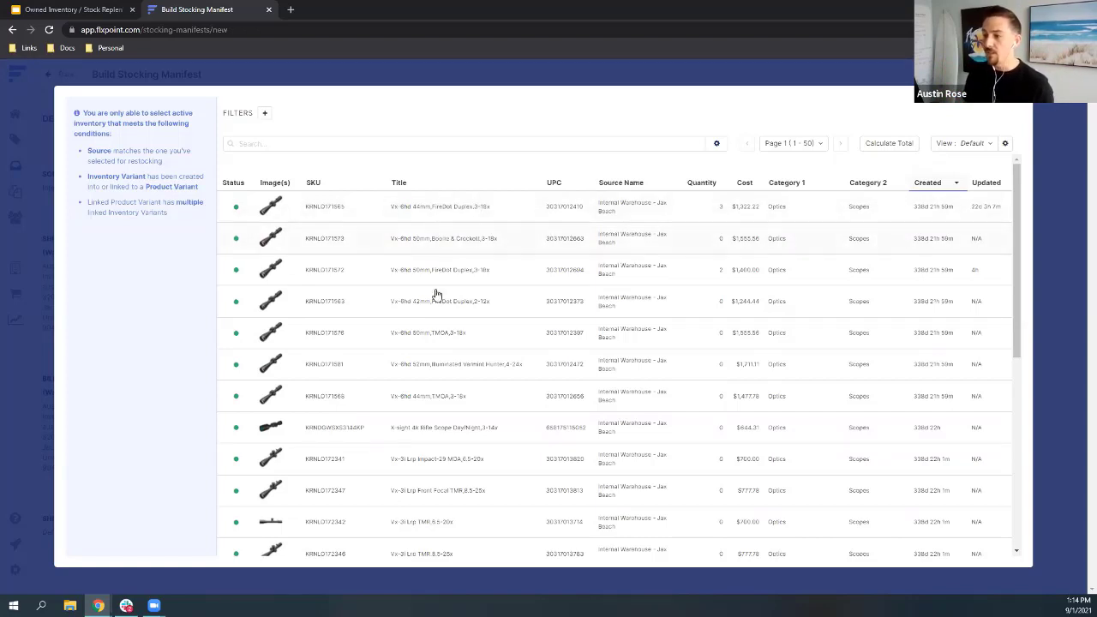
click(430, 334)
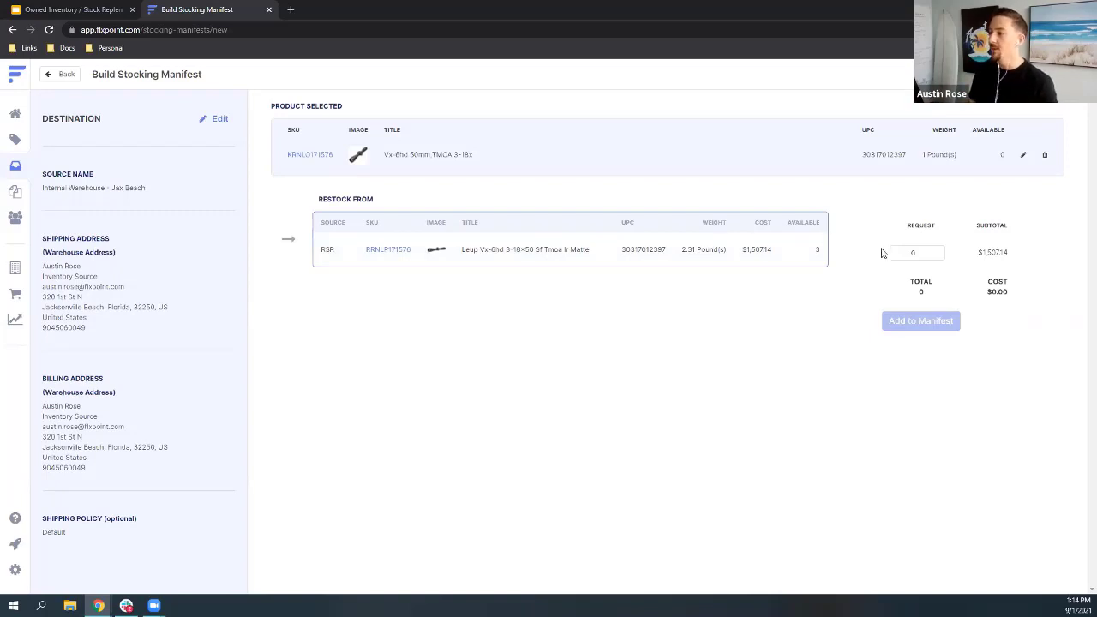
click(921, 252)
key(BackSpace)
text(2)
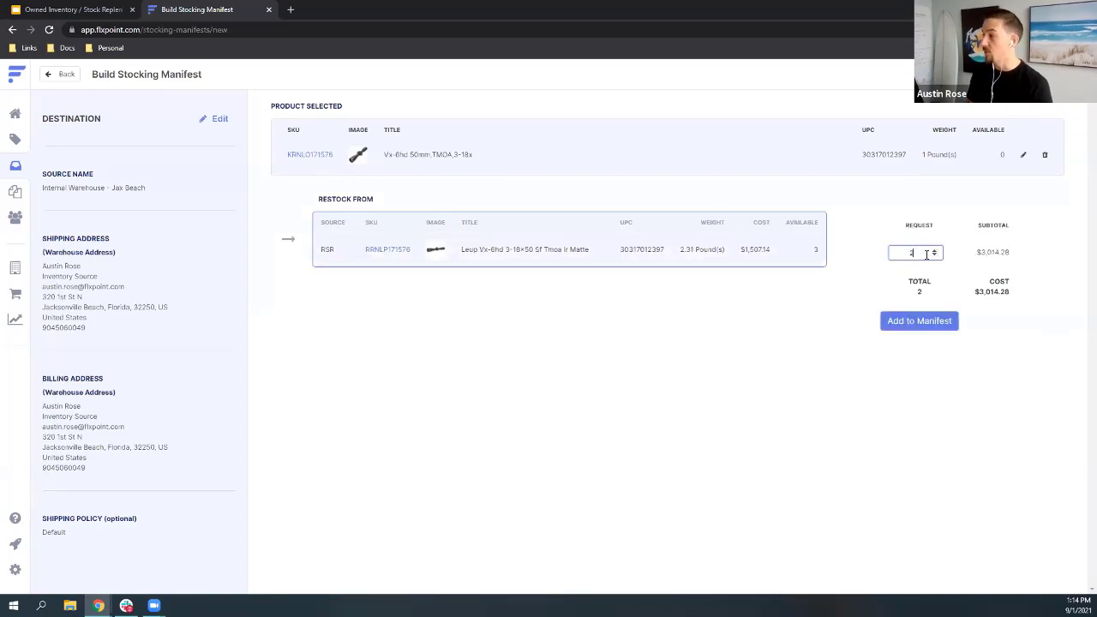
click(915, 320)
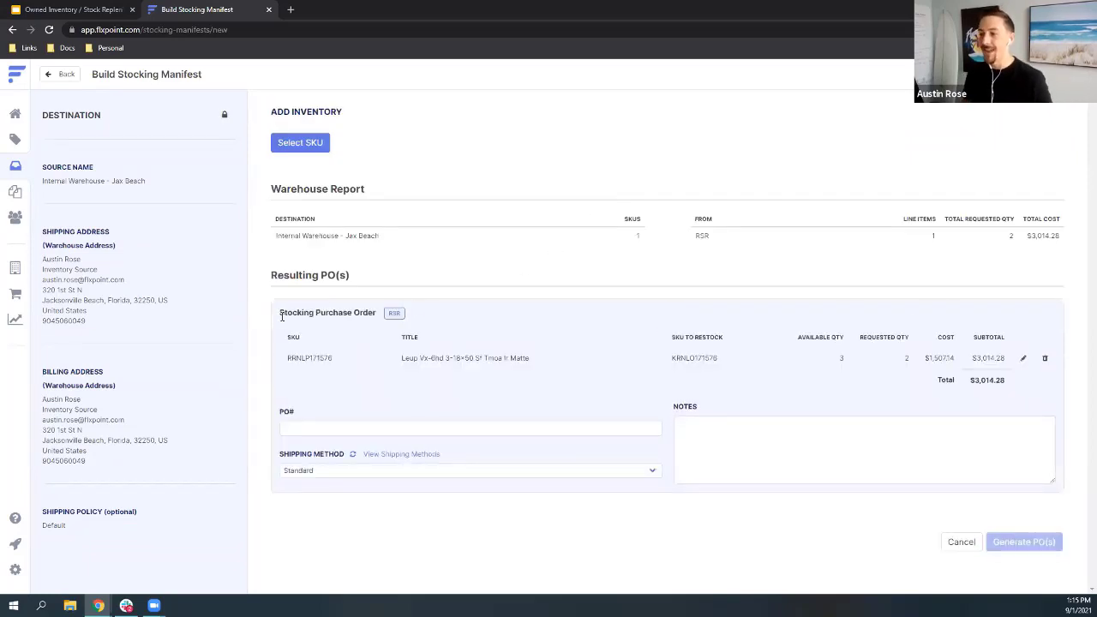
- Enter a PO number for the RSR stocking purchase order and choose Standard as its shipping method
drag(279, 313, 381, 317)
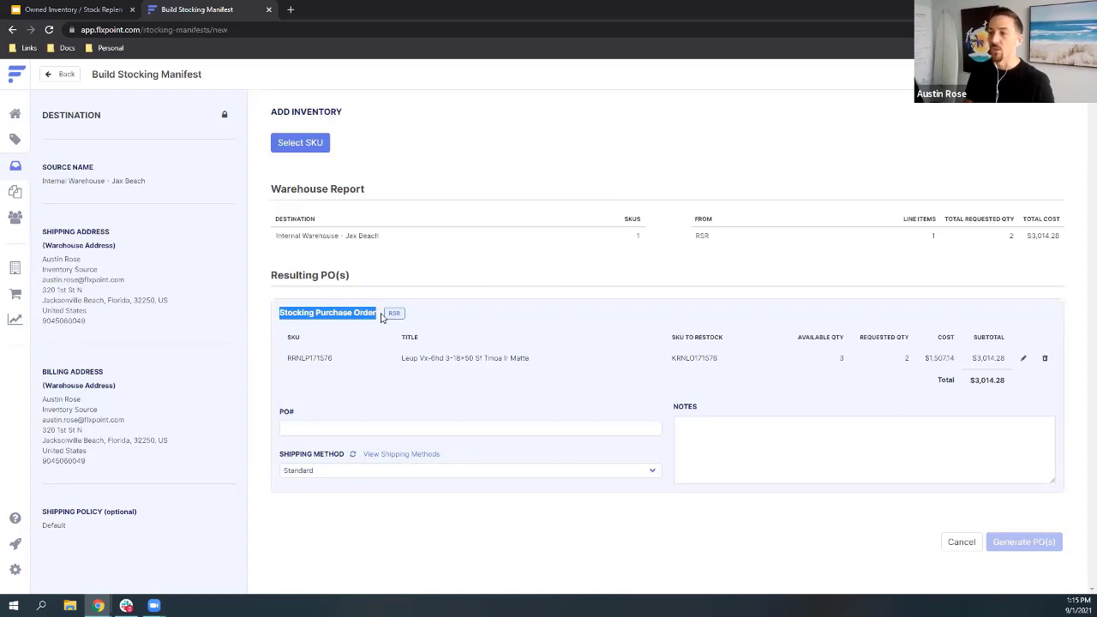
click(307, 292)
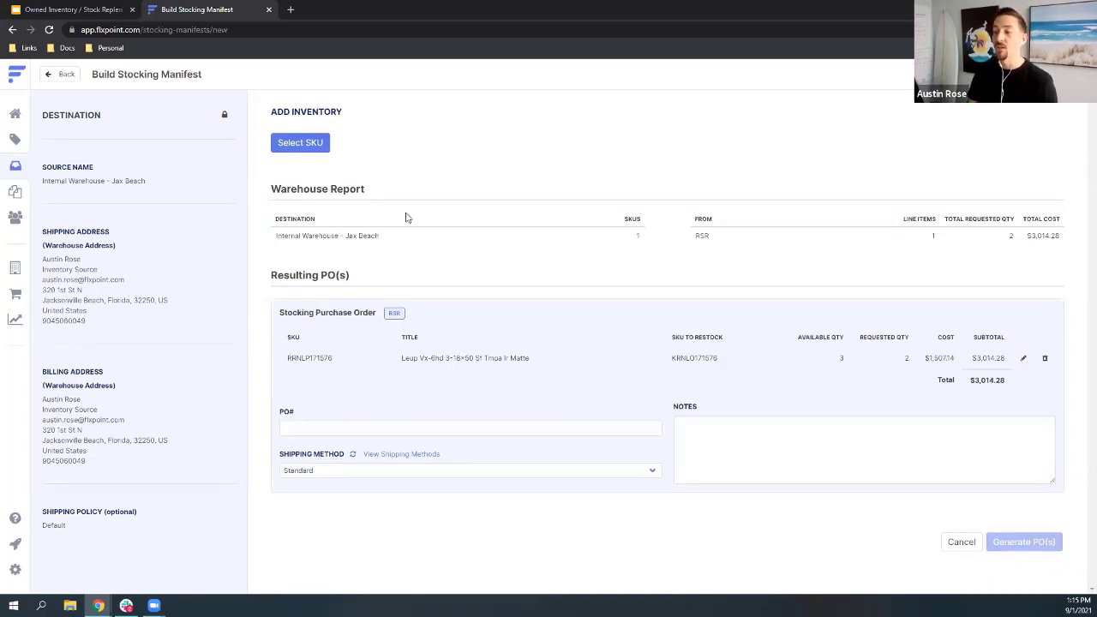
click(470, 428)
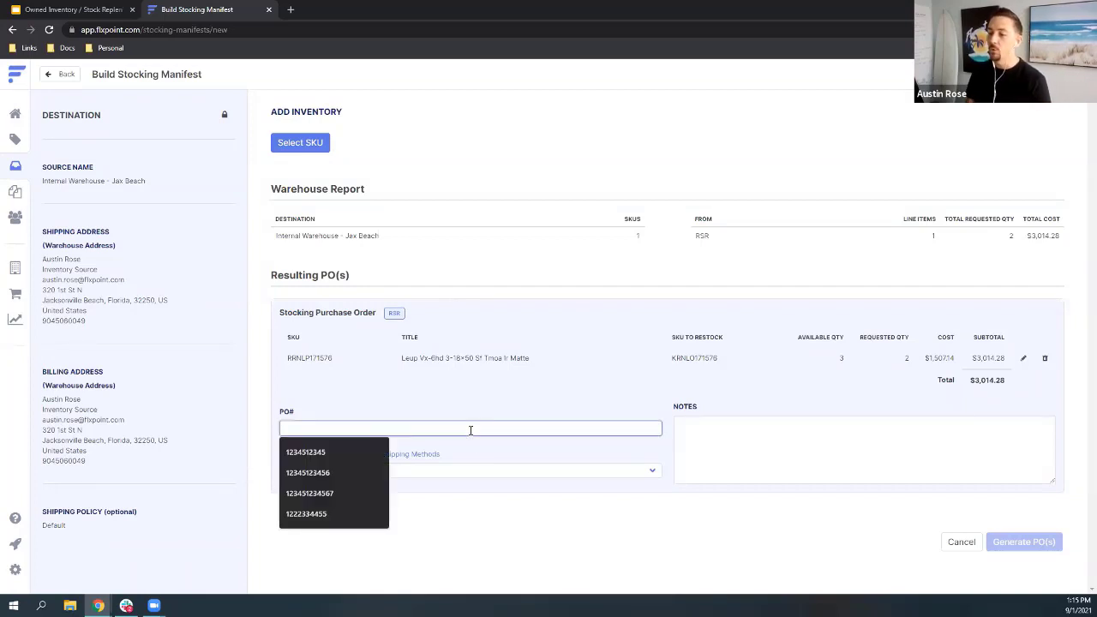
click(350, 457)
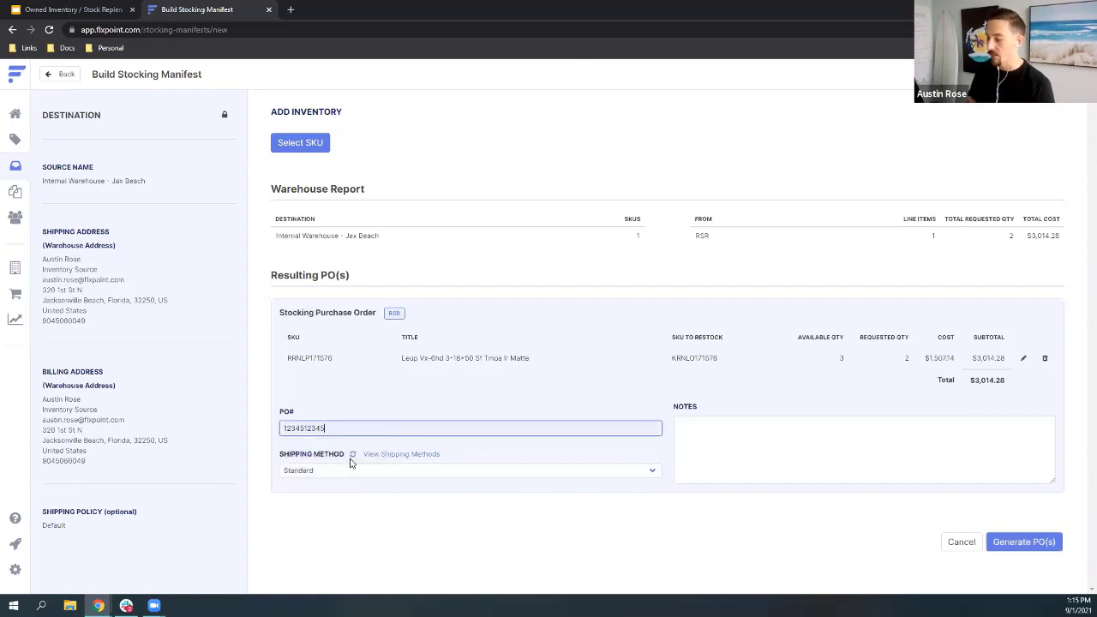
text(2774)
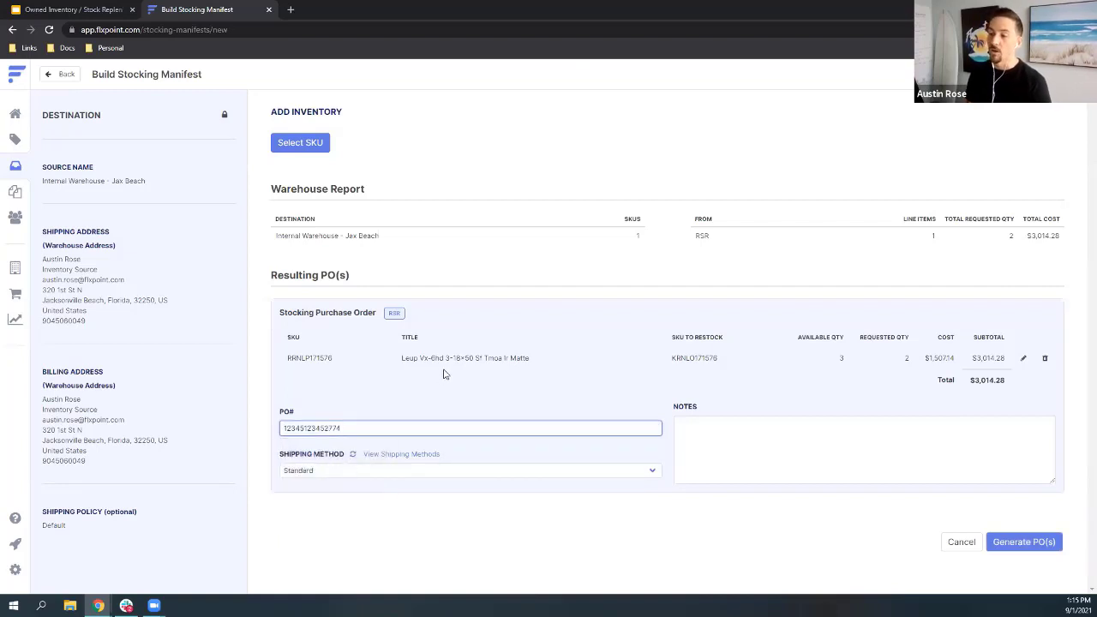
click(454, 376)
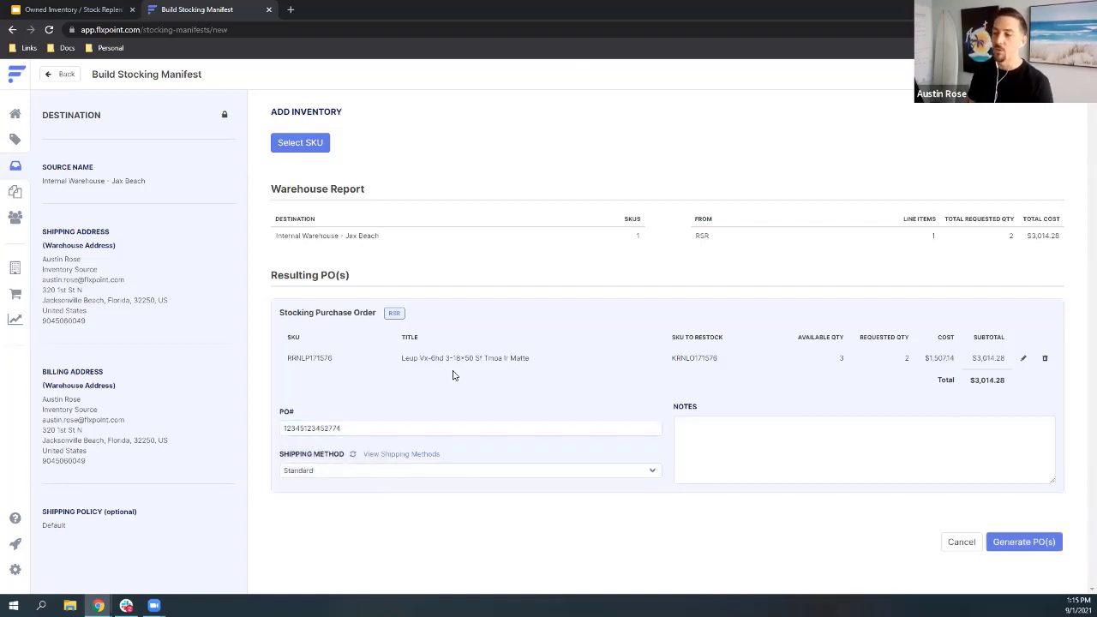
click(411, 470)
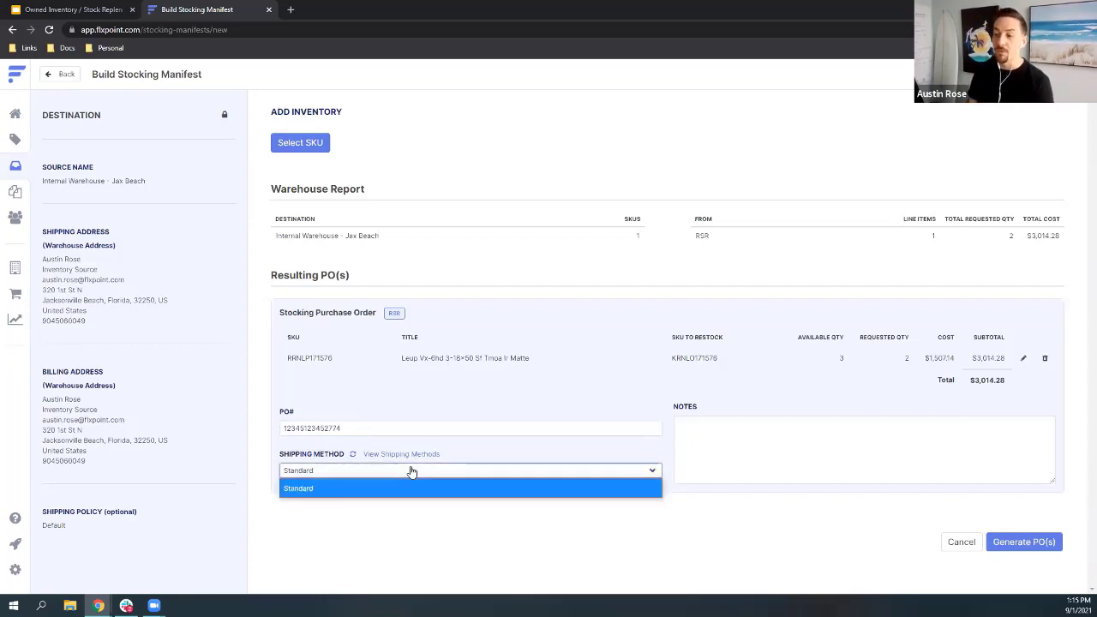
click(406, 486)
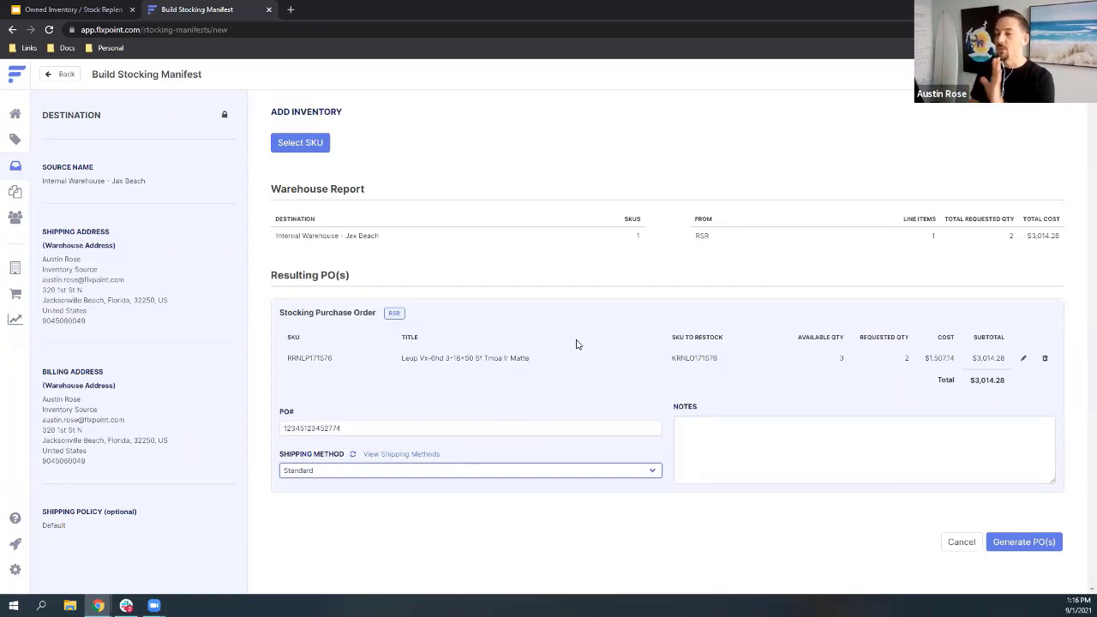
- Generate the purchase order with 9-1-2021 as the stocking manifest reference number
click(1031, 548)
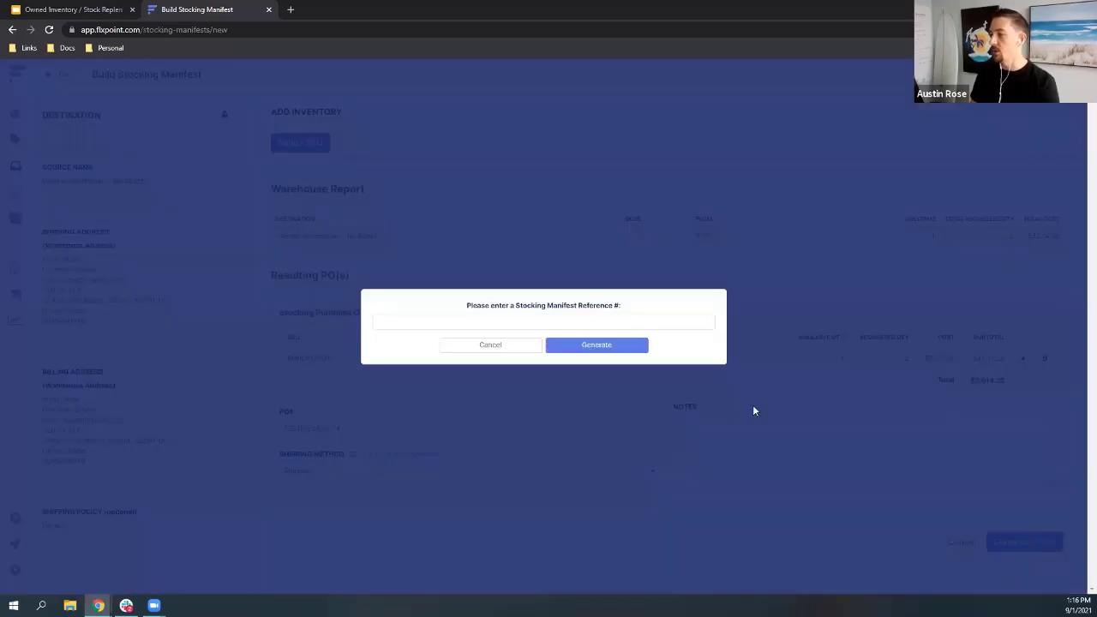
click(573, 325)
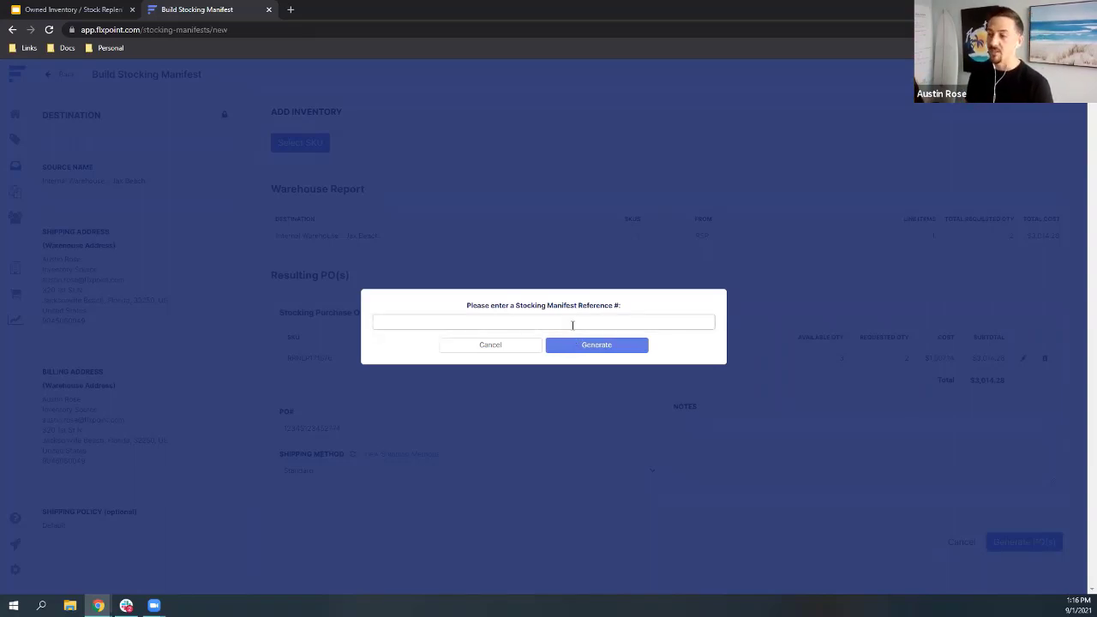
click(573, 325)
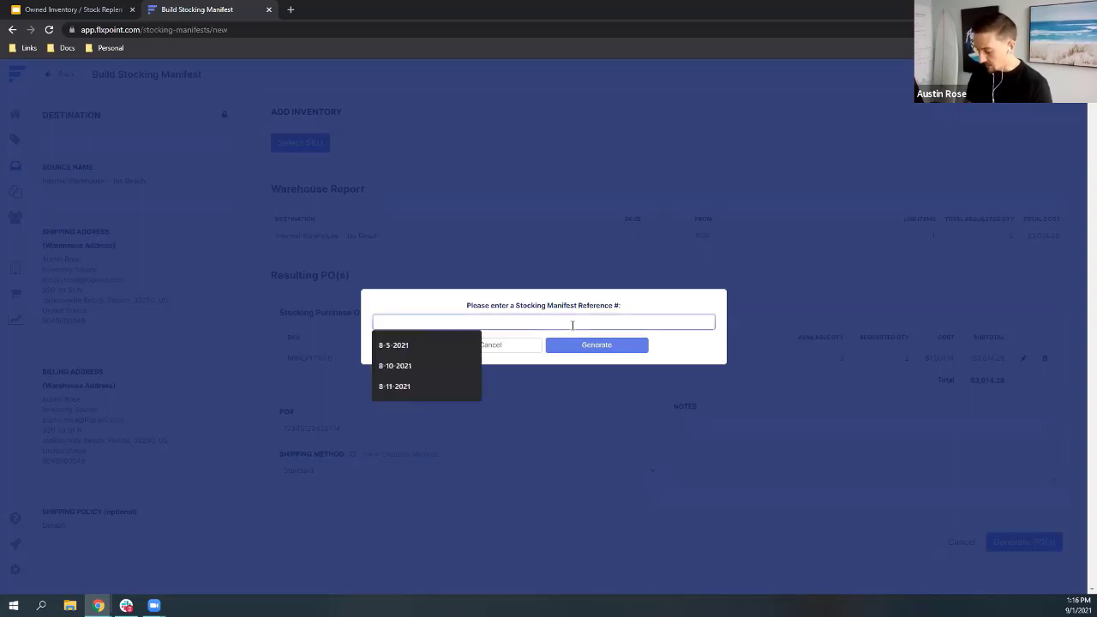
text(9-1-20121)
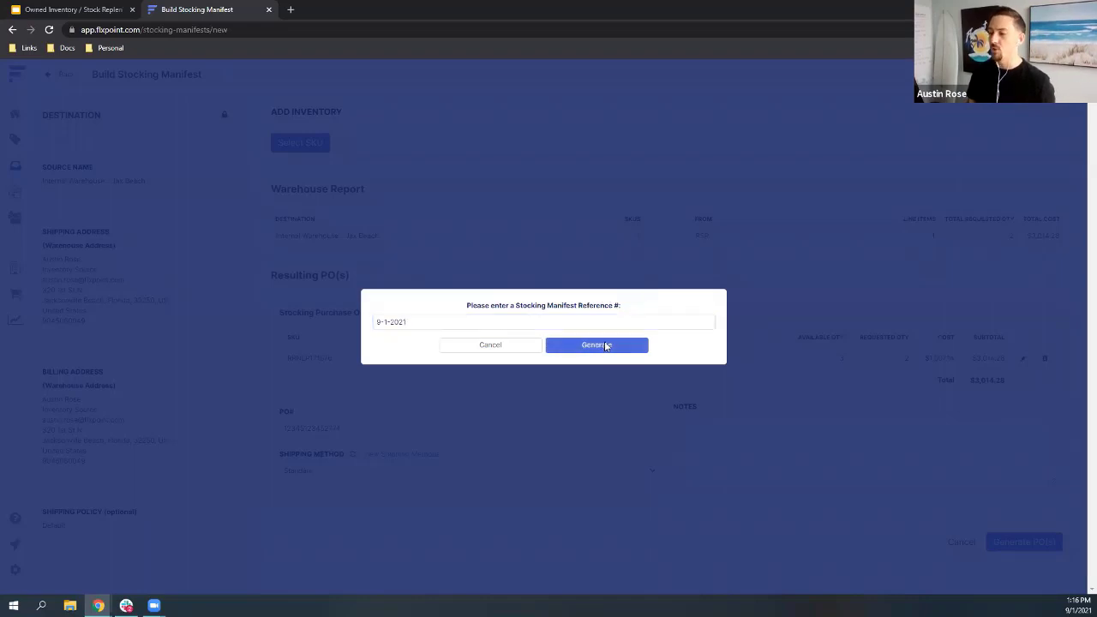
click(606, 347)
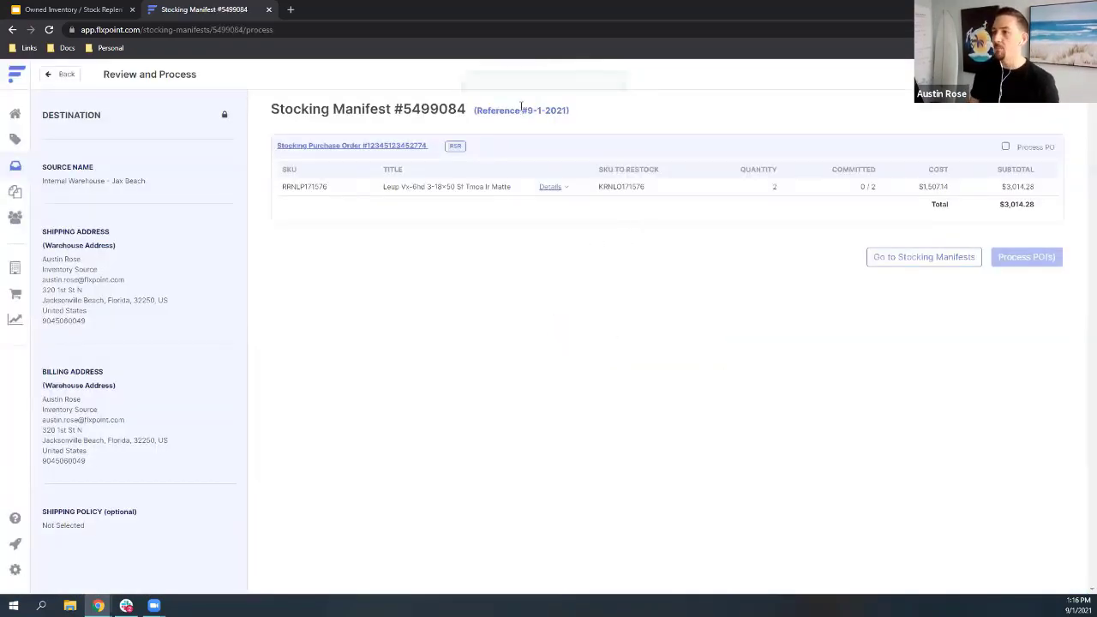
- Mark the RSR stocking purchase order on the new manifest for processing and process it
drag(525, 111, 564, 110)
click(565, 110)
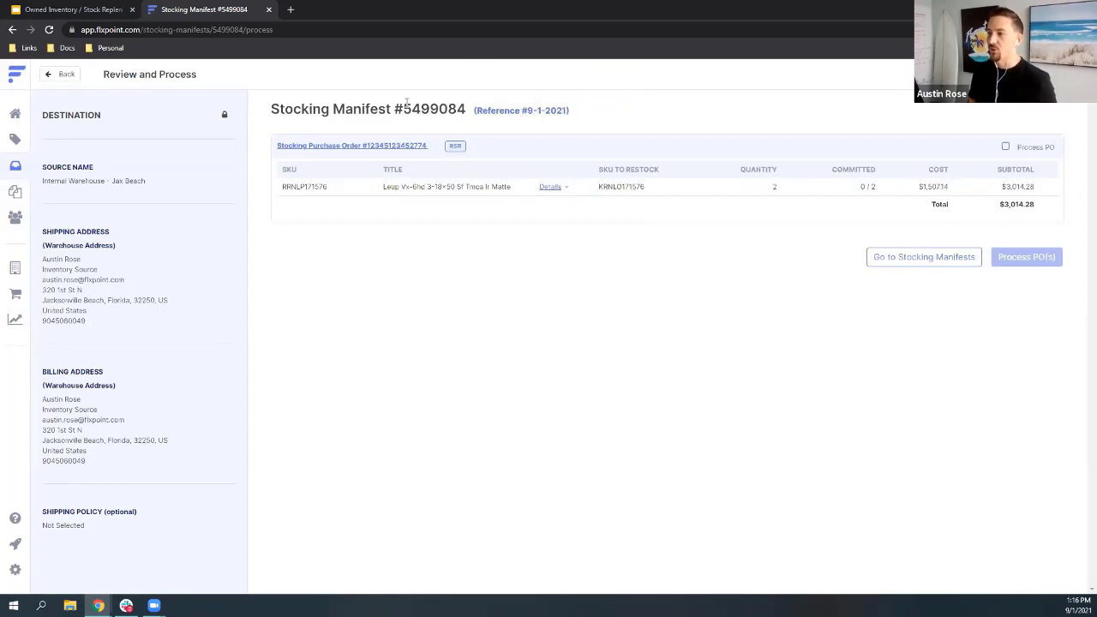
drag(402, 108, 467, 104)
click(640, 80)
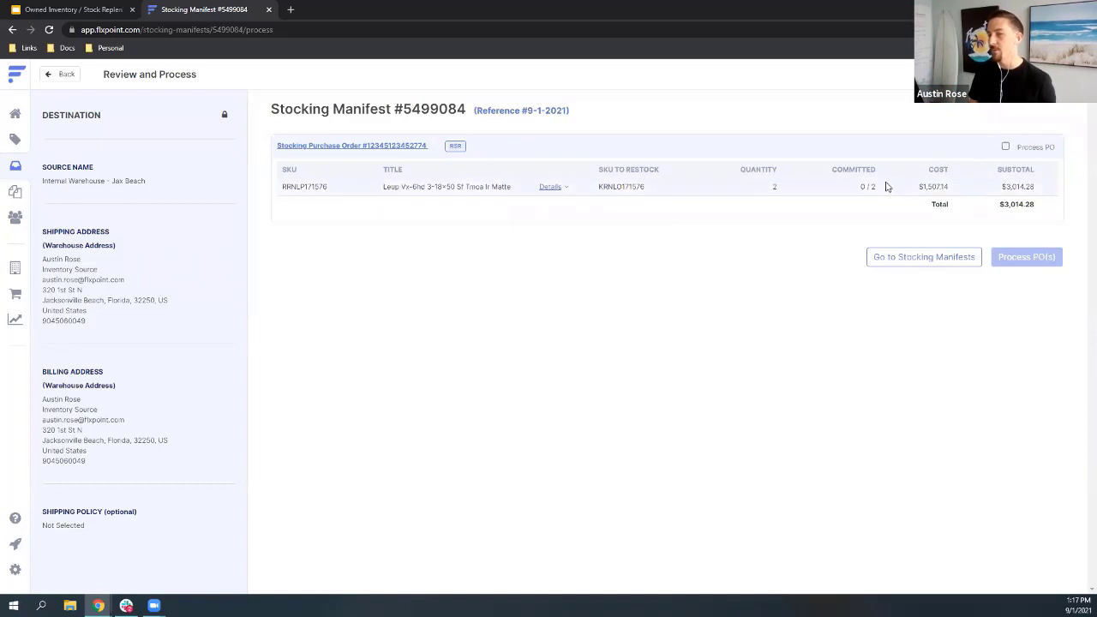
click(1006, 148)
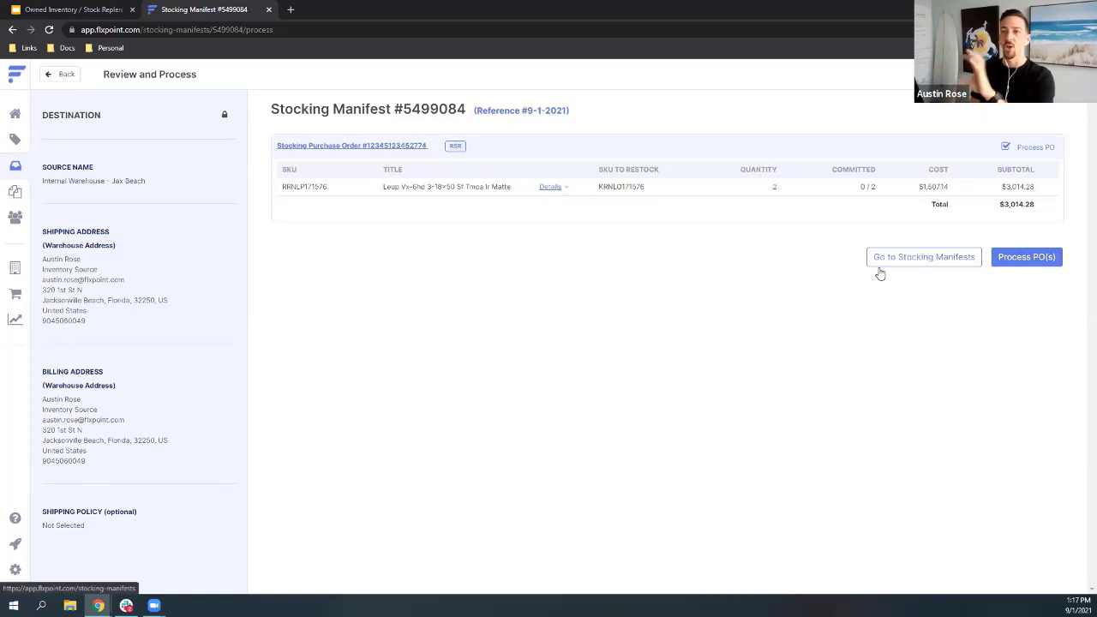
click(1018, 263)
click(631, 336)
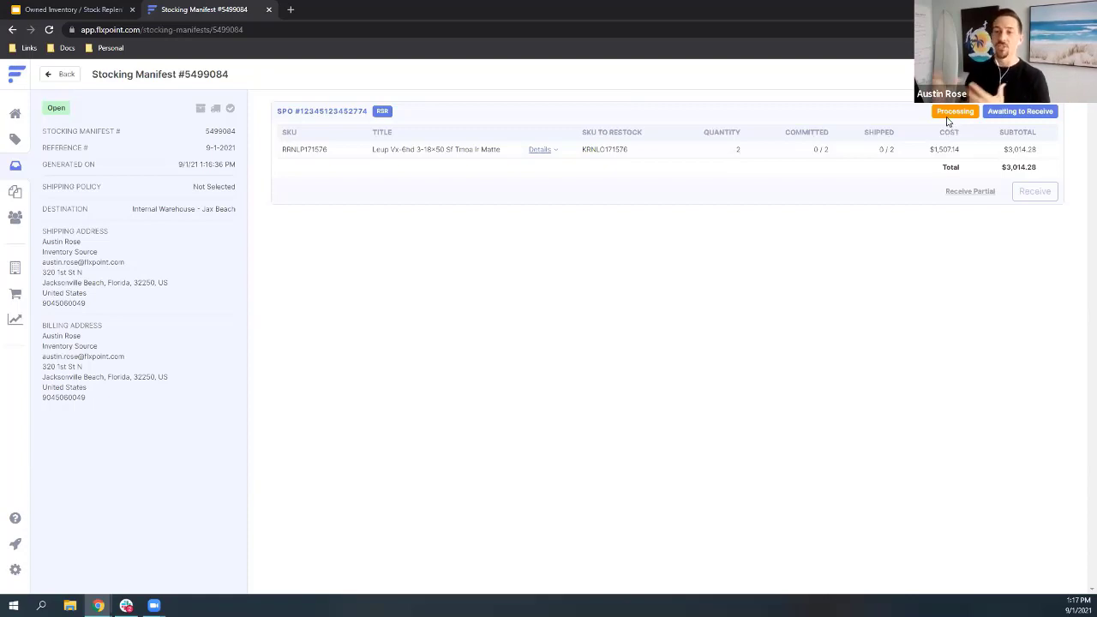
- Return to the list of stocking manifests and open the manifest with reference 9-1-2021
click(17, 167)
click(253, 77)
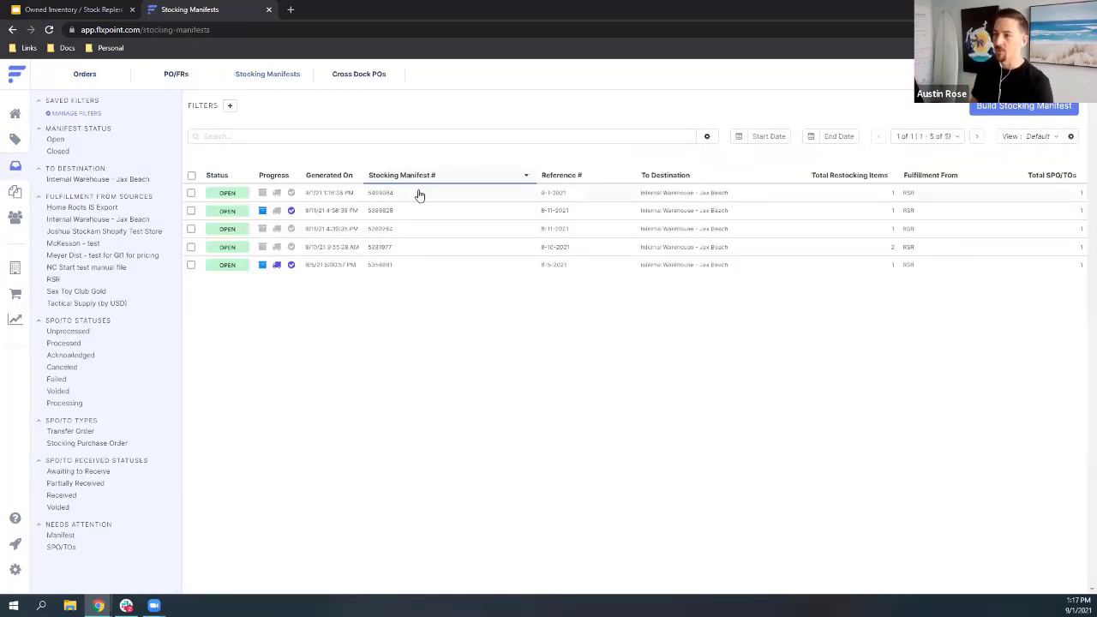
click(557, 196)
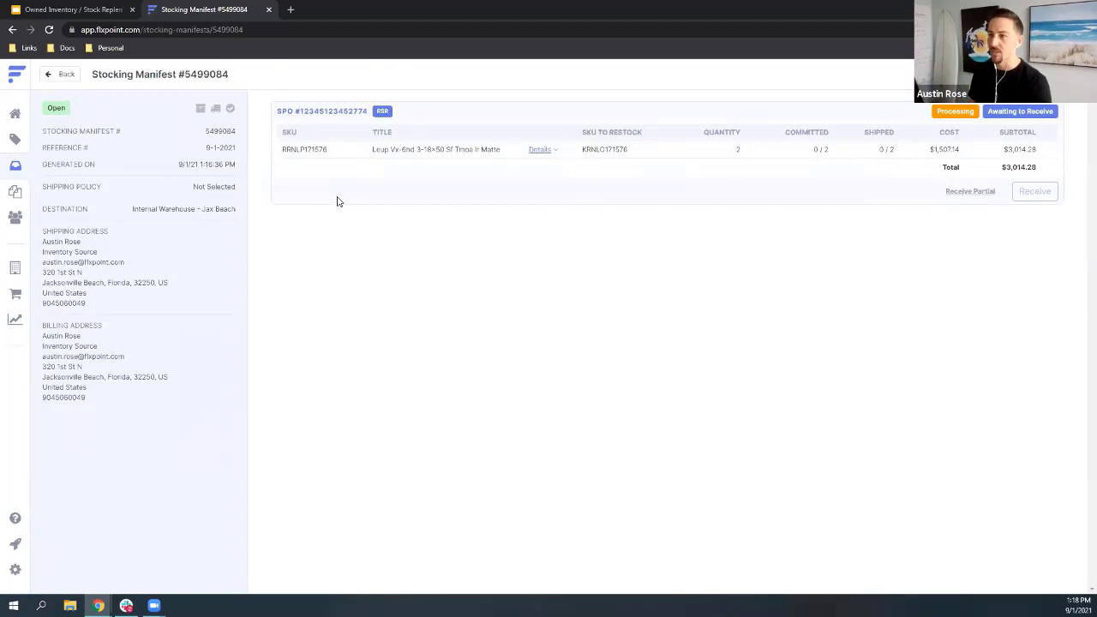
- Open the RSR stocking purchase order from the manifest and view its line item's custom fields, closing them without changes
click(335, 117)
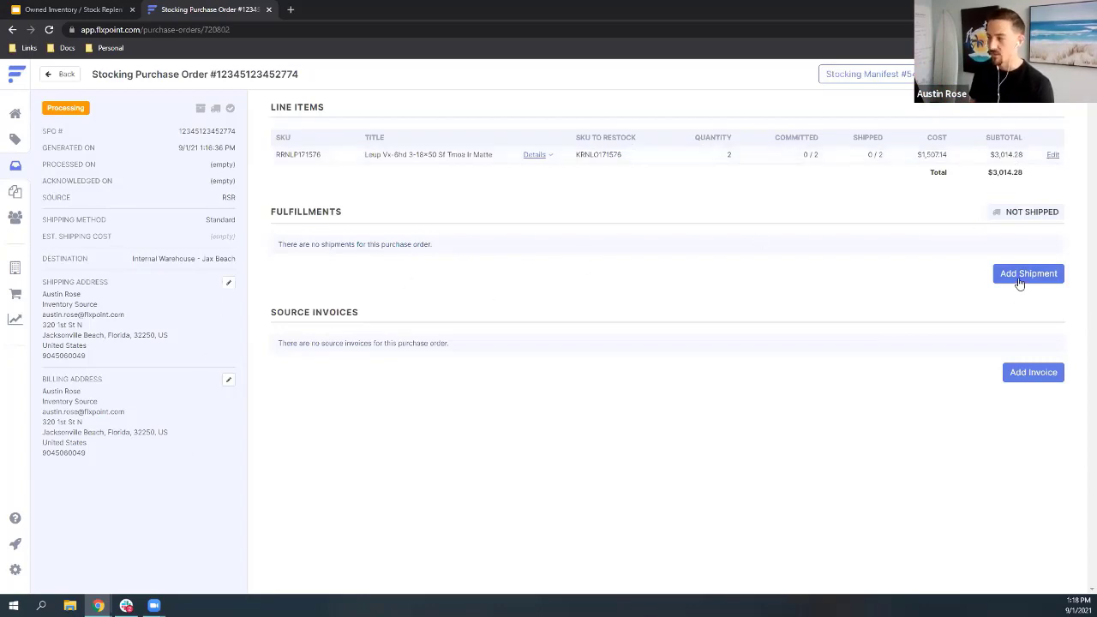
click(1050, 158)
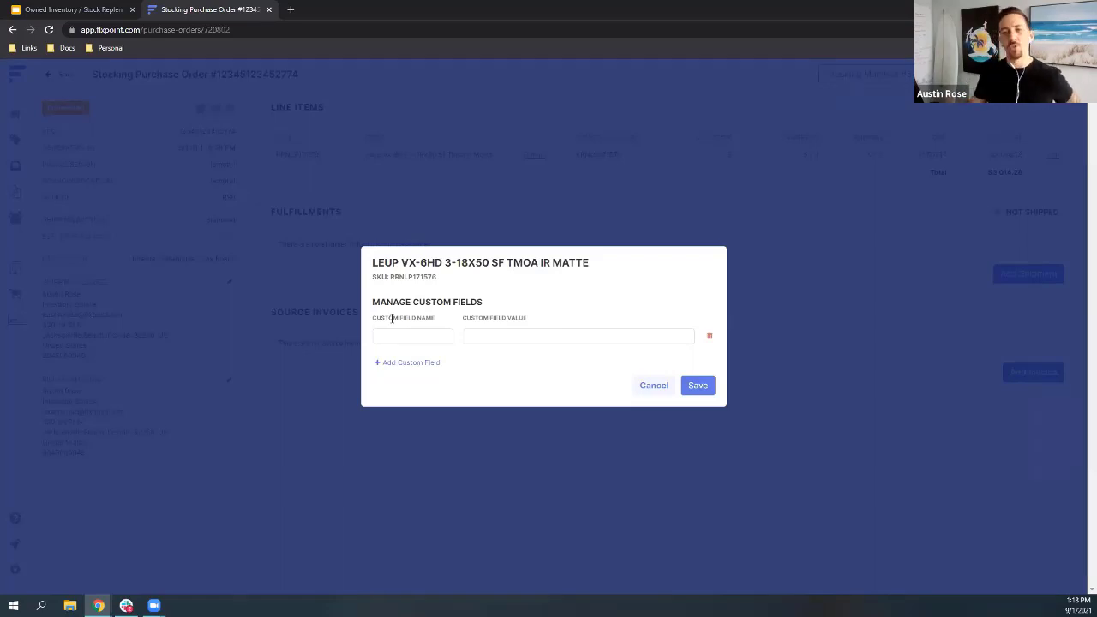
click(309, 344)
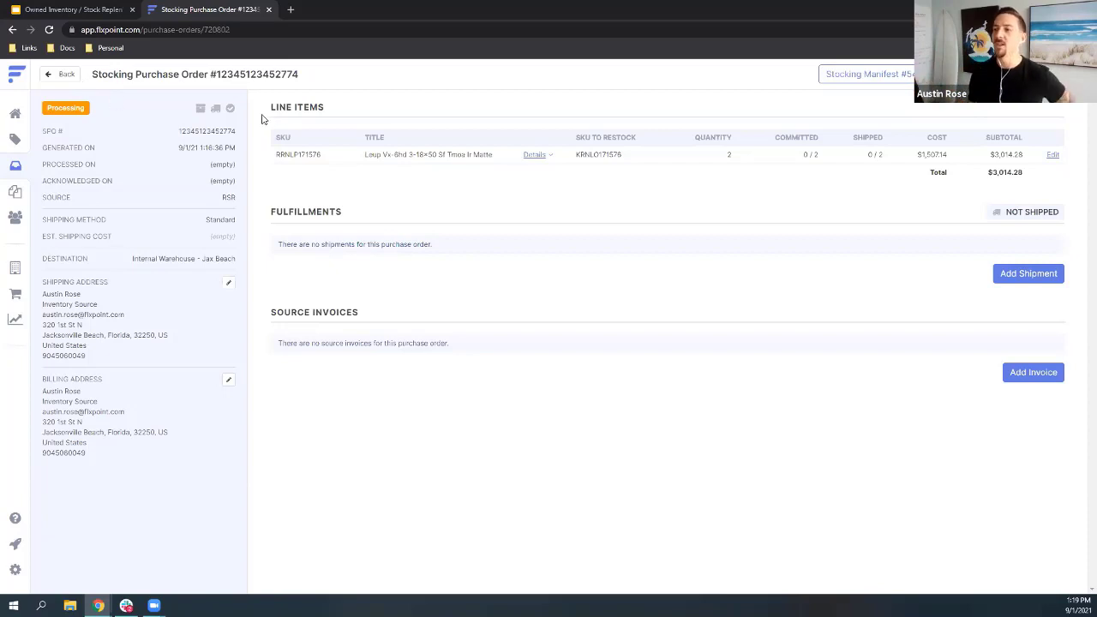
drag(93, 72, 209, 74)
click(363, 77)
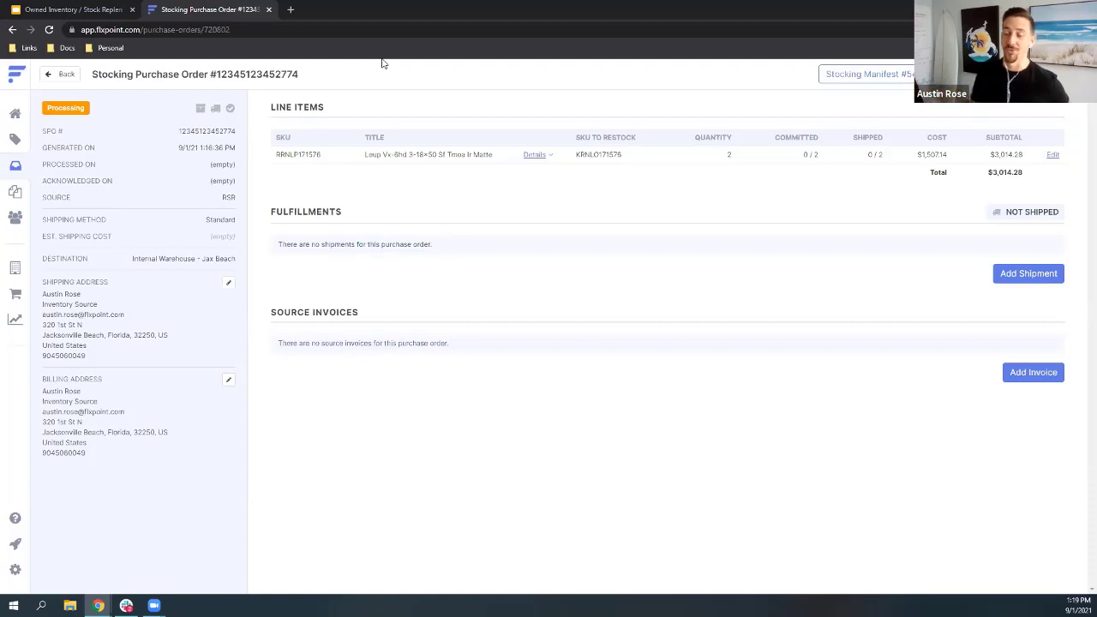
- Open the RSR purchase order of the 8-11-2021 manifest generated at 4:58 PM and check its received and incoming quantities
click(76, 77)
click(69, 75)
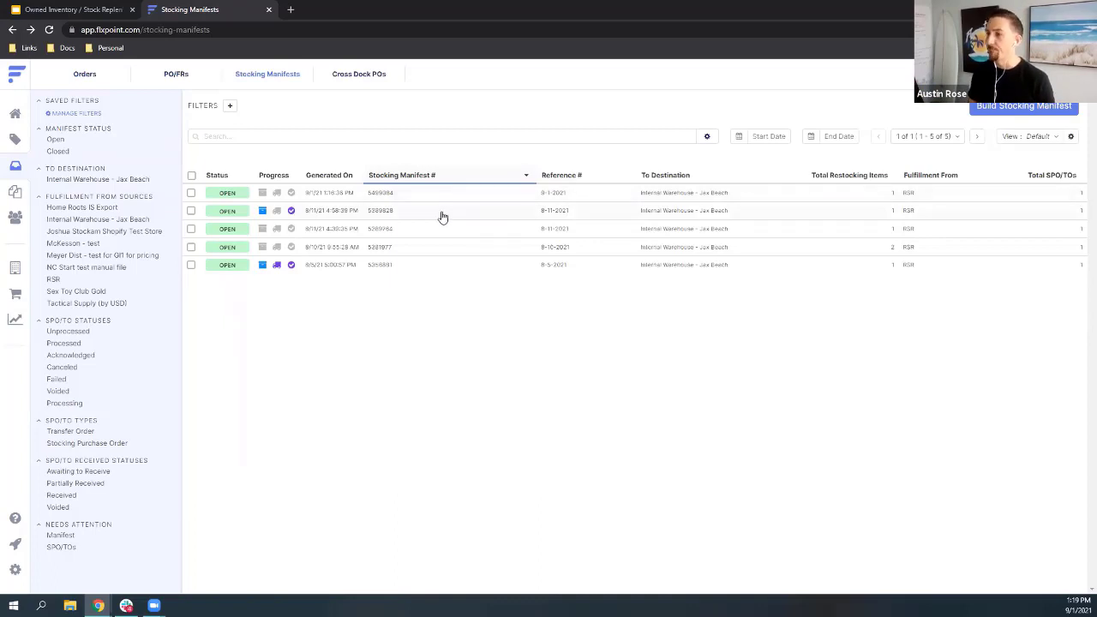
click(374, 211)
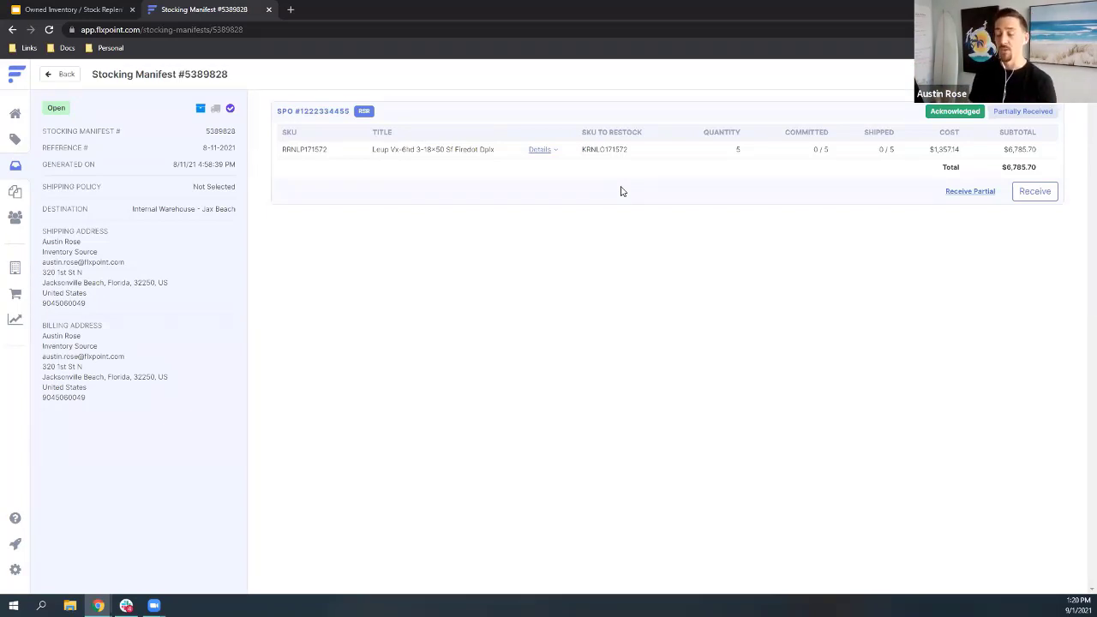
click(309, 111)
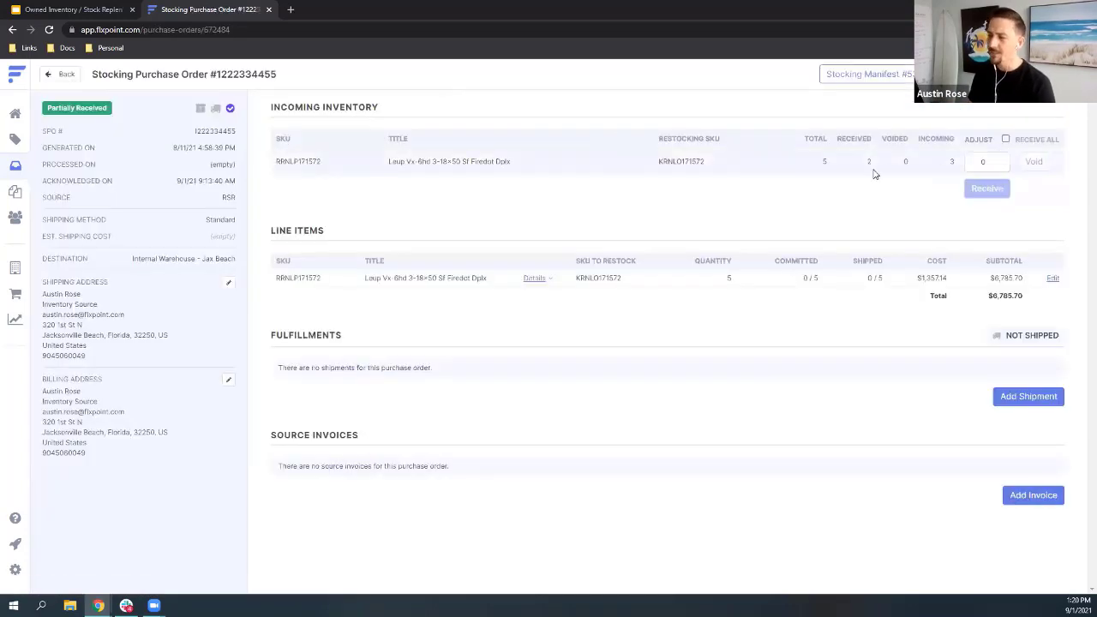
double_click(868, 161)
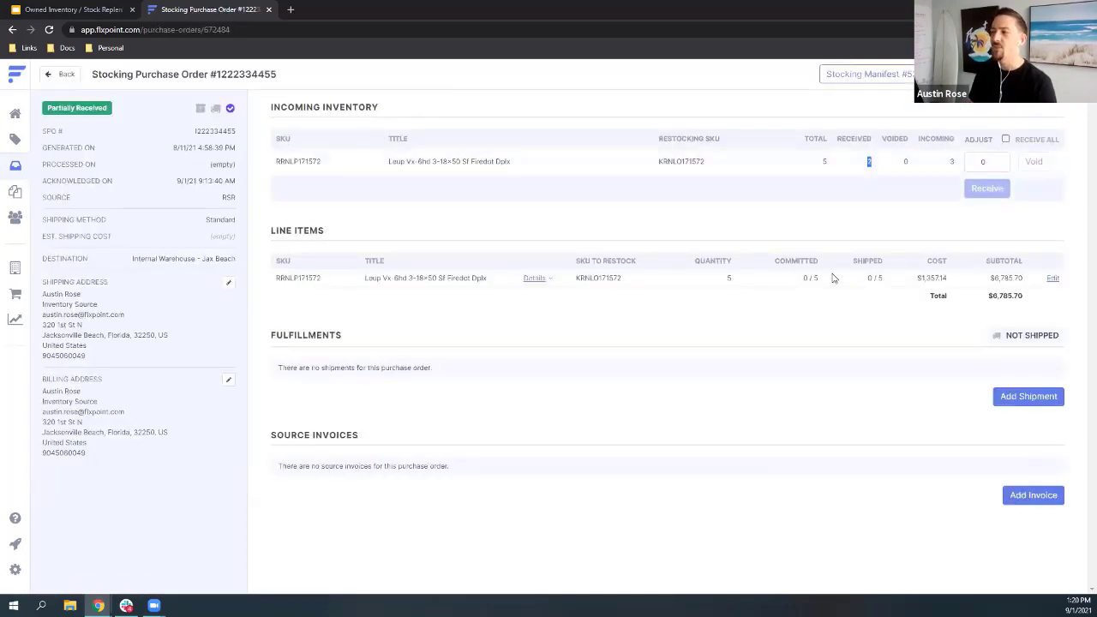
click(952, 159)
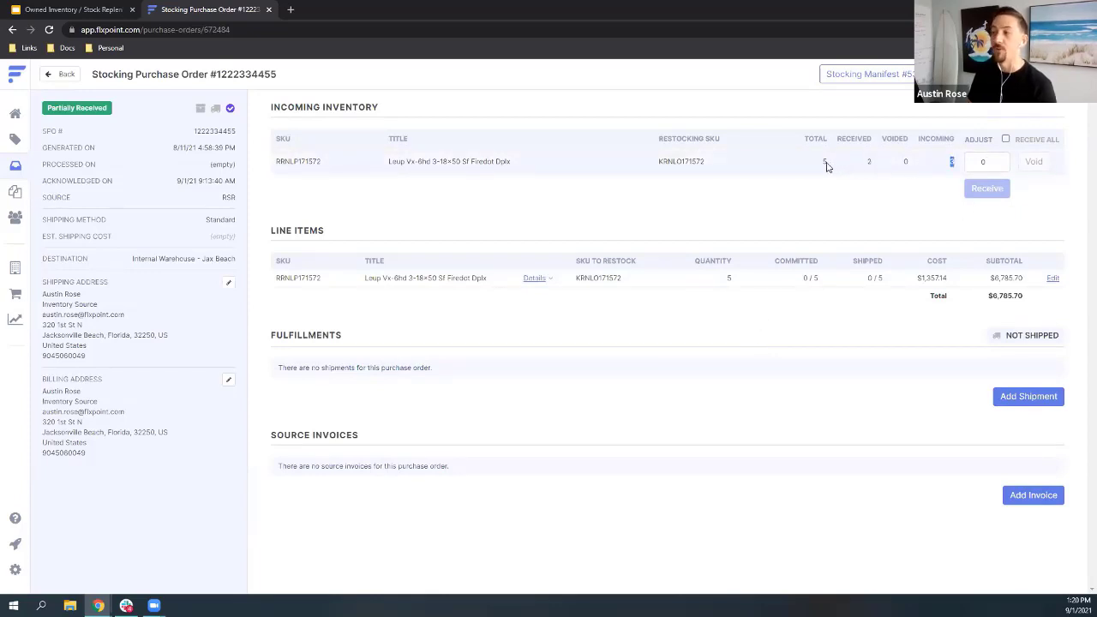
click(985, 162)
text(1)
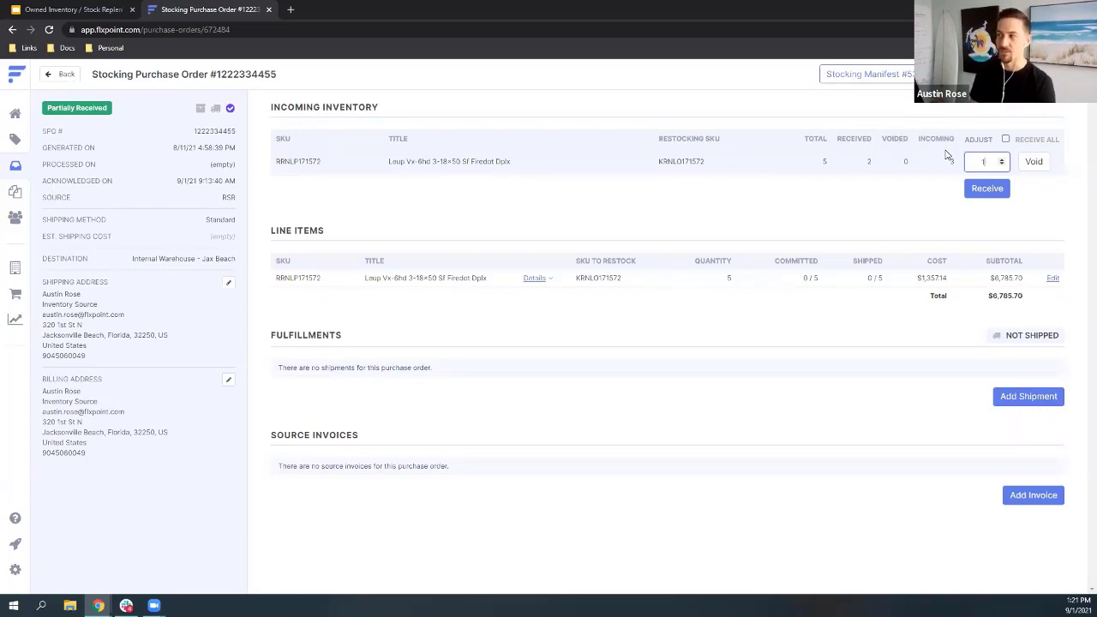
key(BackSpace)
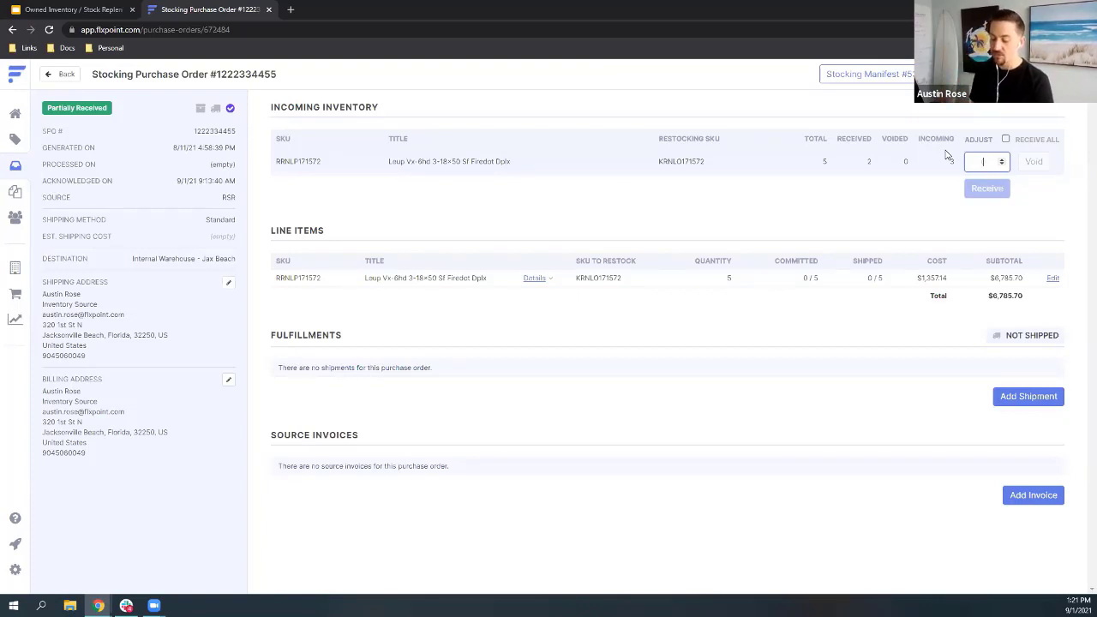
text(1)
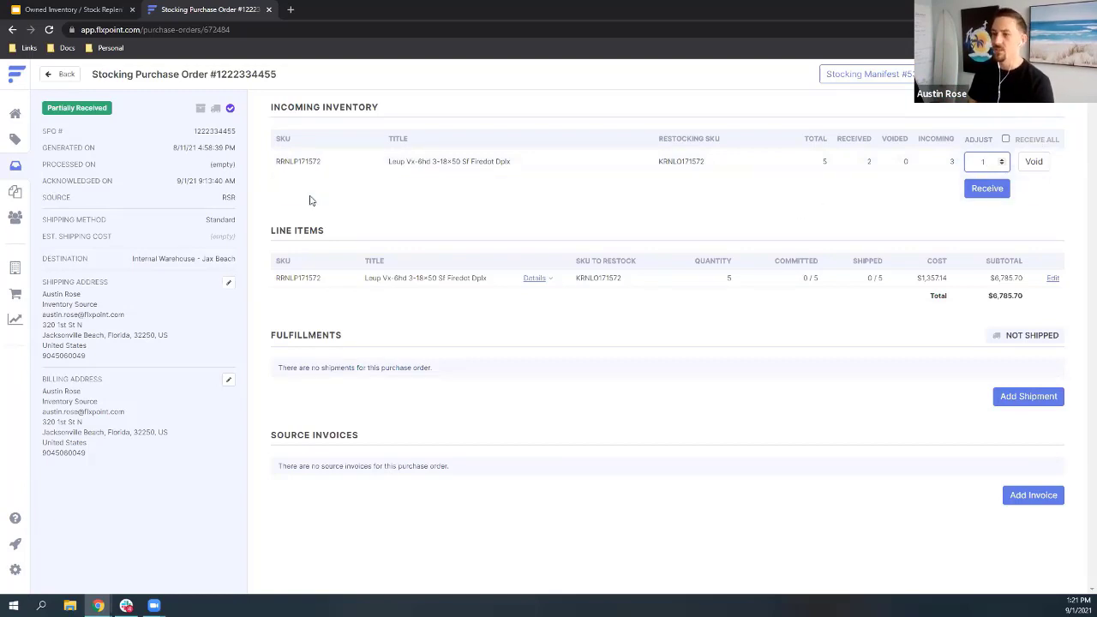
key(BackSpace)
text(0)
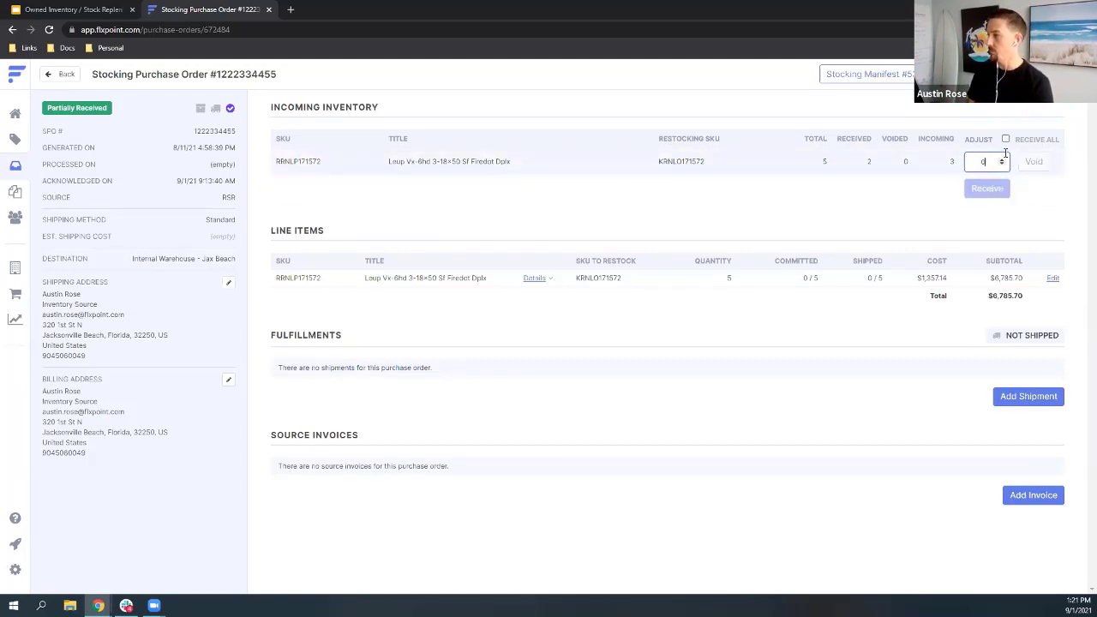
- In a new tab, search the product catalog variants for 171572 and open the matching variant
click(326, 166)
drag(326, 165, 299, 161)
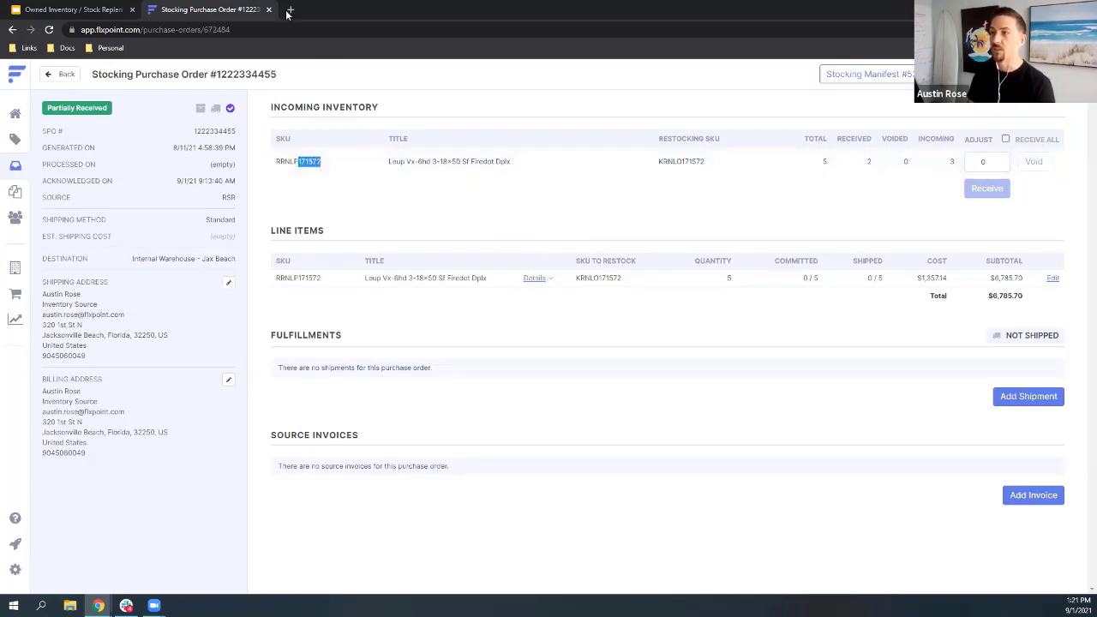
right_click(14, 138)
click(47, 147)
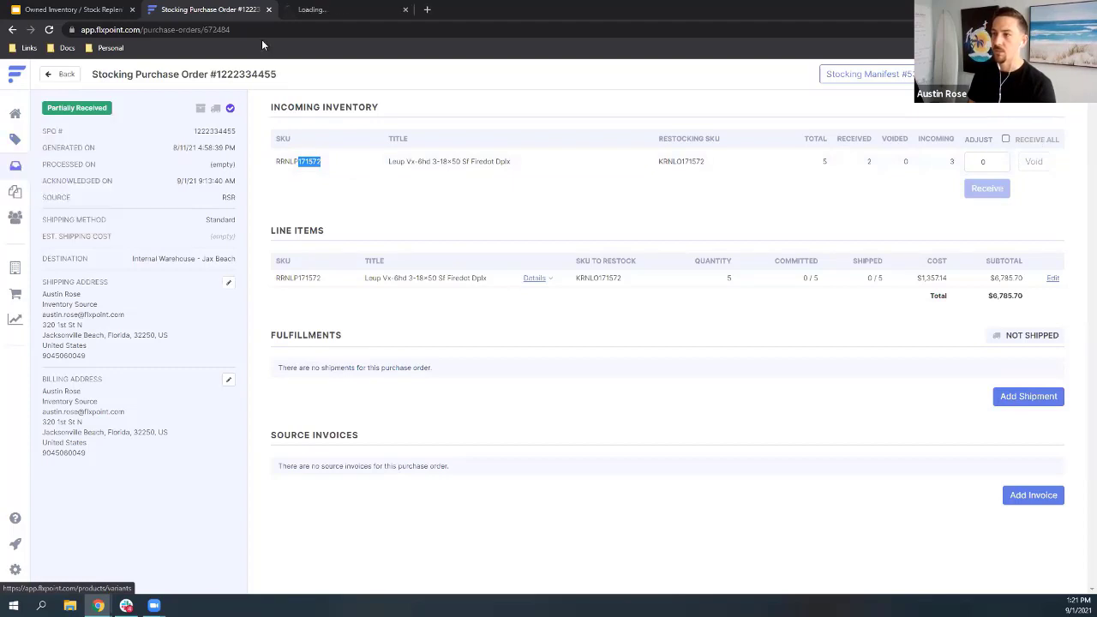
click(296, 11)
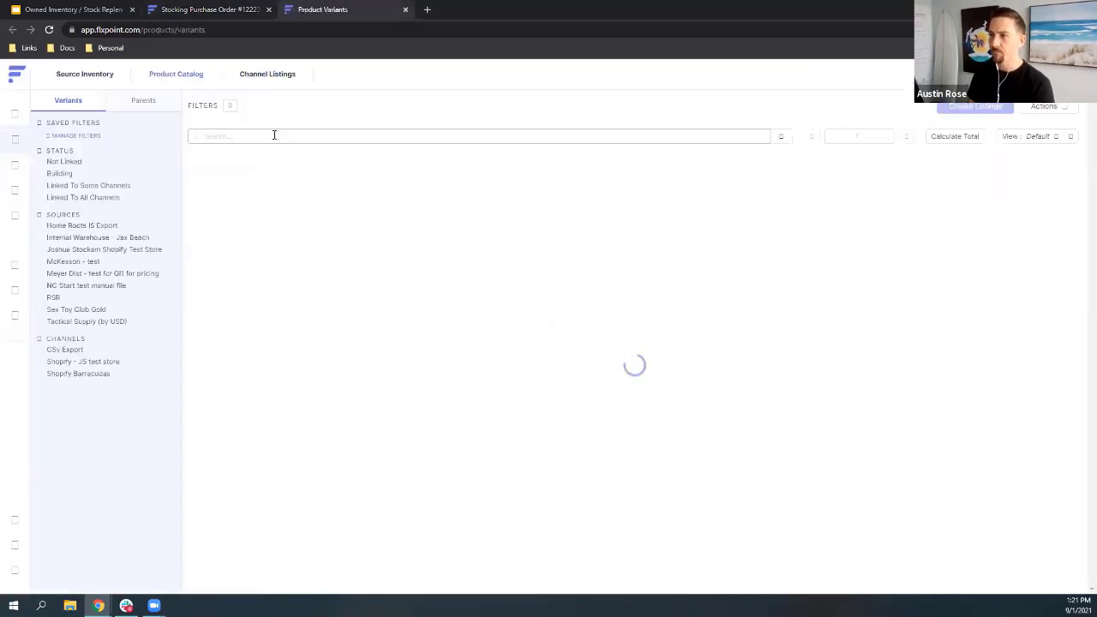
click(218, 134)
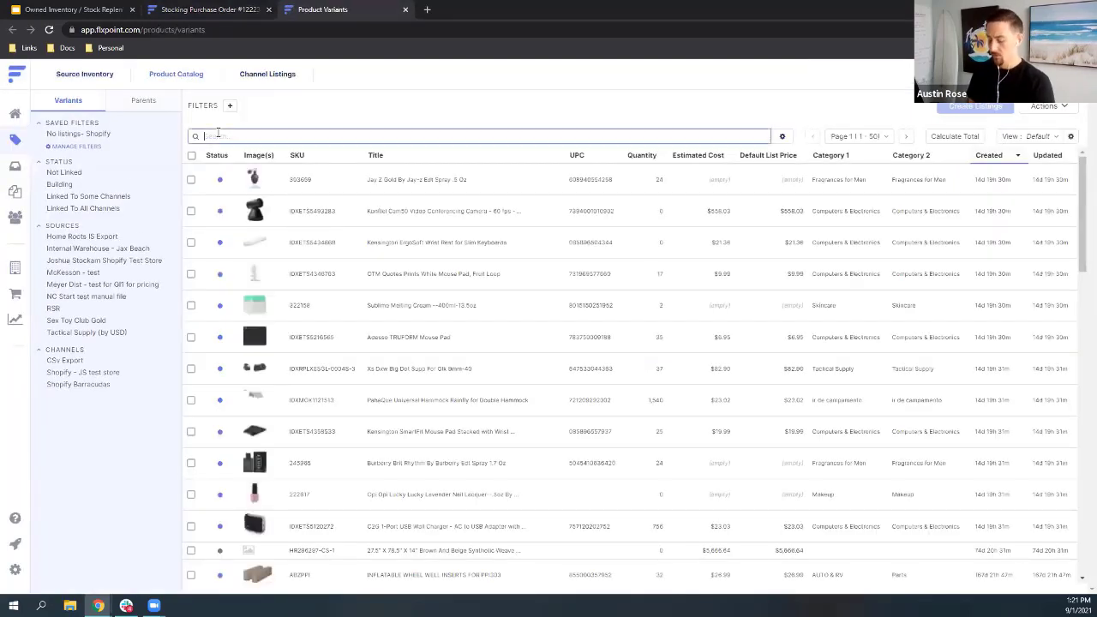
text(171572)
key(Return)
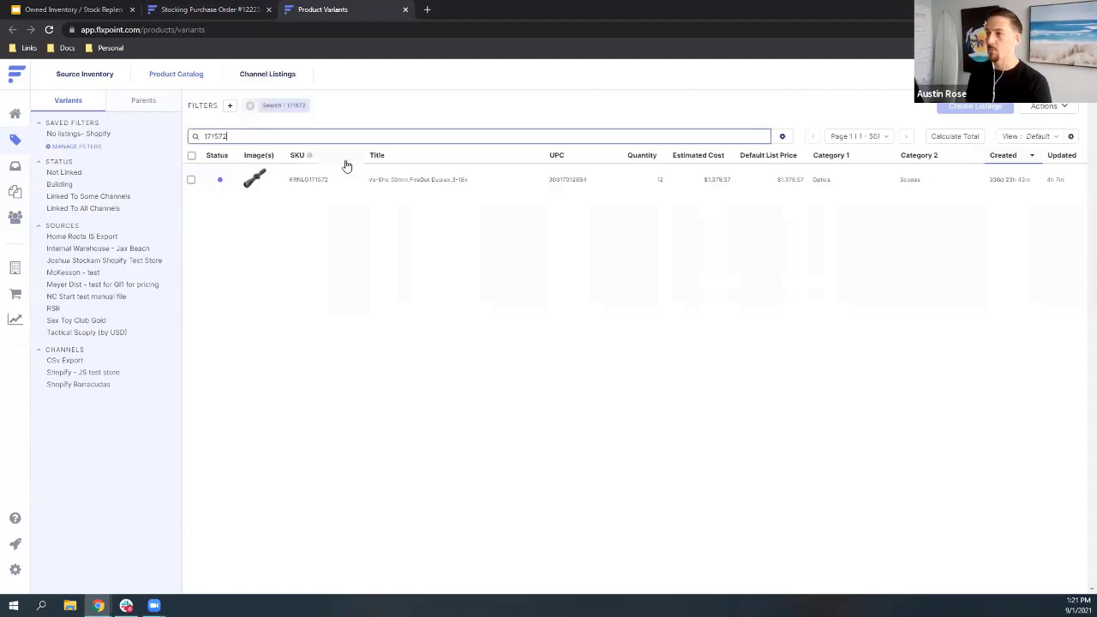
click(343, 177)
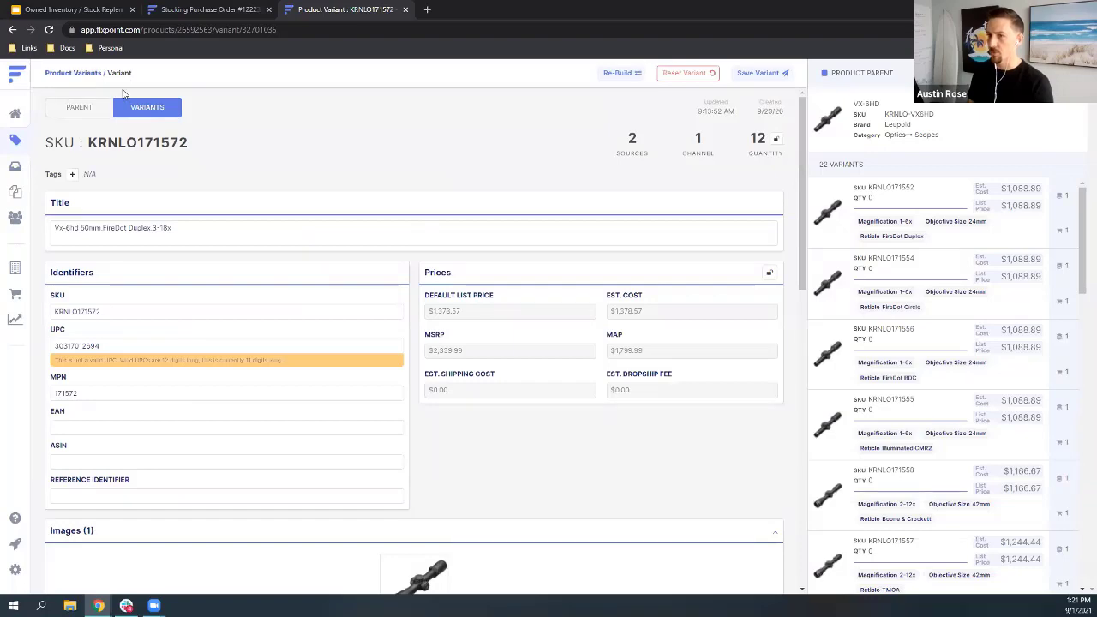
- Examine the total, committed and available quantities in the variant's inventory links for RSR and the Jax Beach warehouse
scroll(507, 244, down, 6)
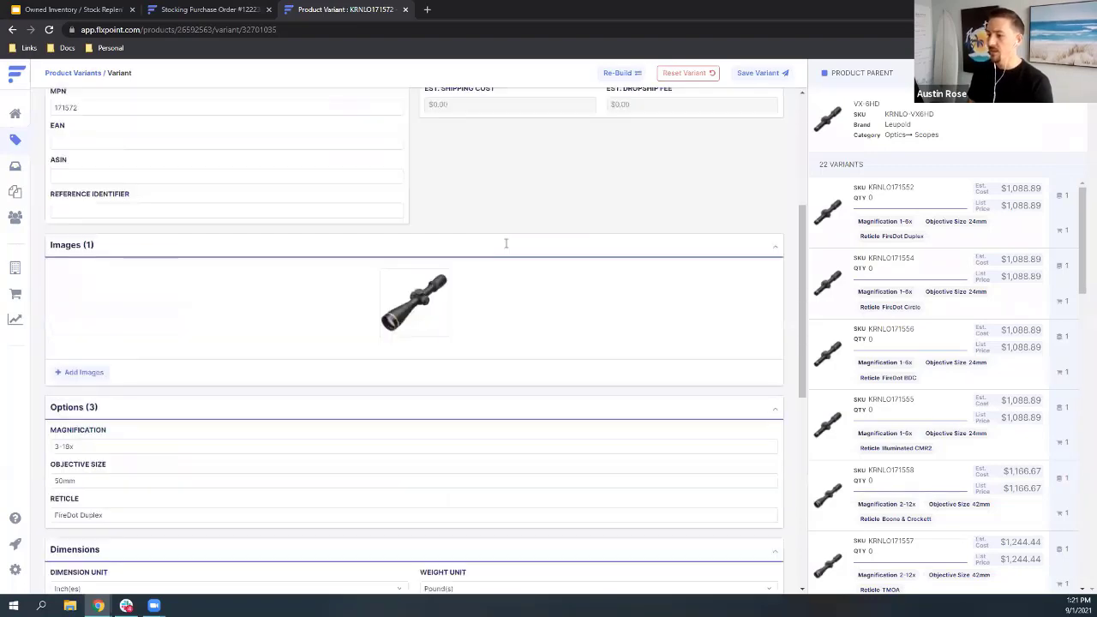
scroll(507, 247, down, 1)
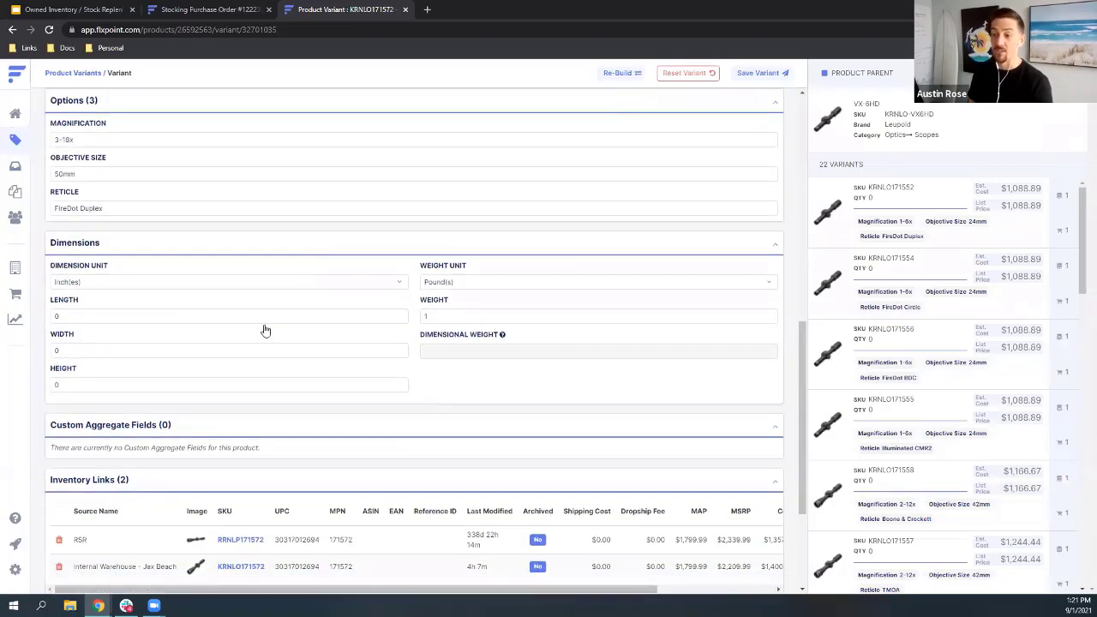
scroll(266, 330, down, 3)
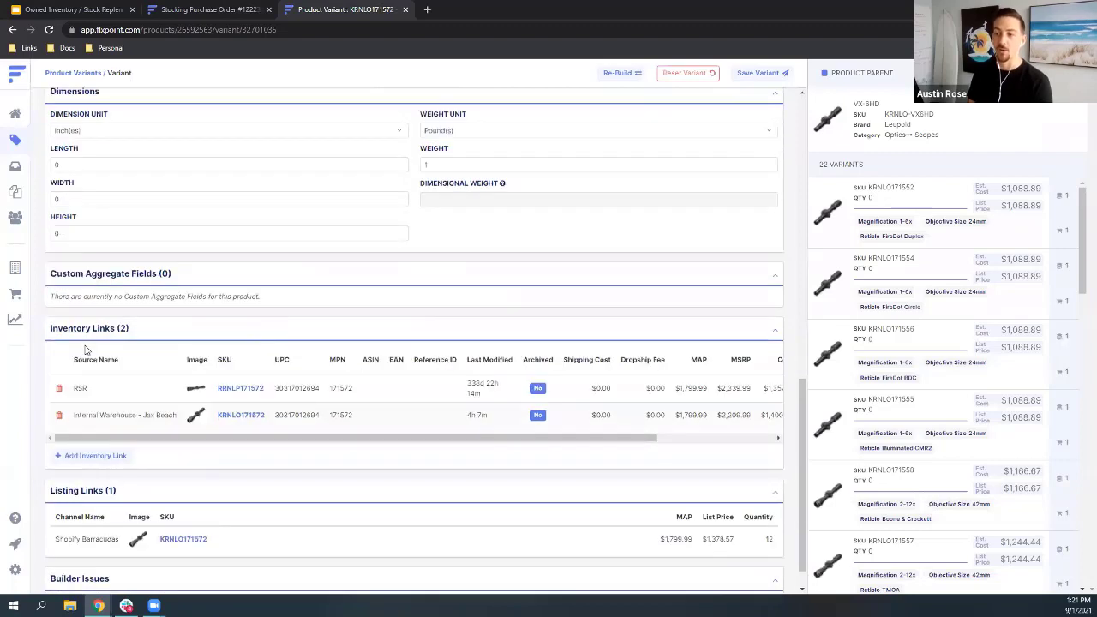
scroll(85, 350, down, 1)
drag(311, 407, 509, 406)
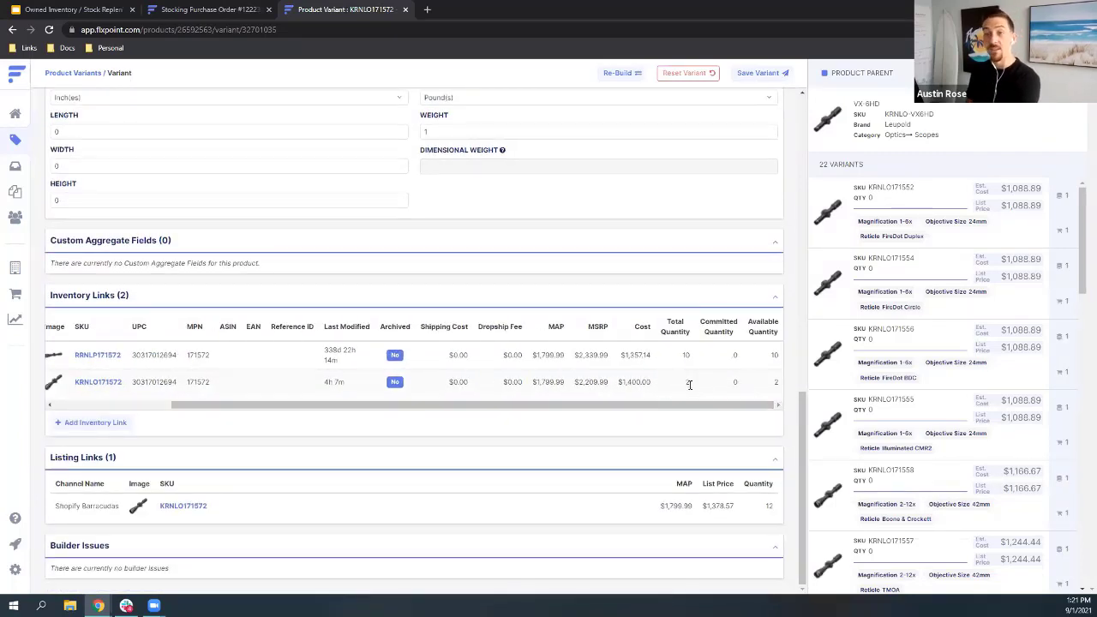
- Return to the stocking purchase order and receive 1 unit of the incoming quantity for SKU RRNLP171572
click(196, 6)
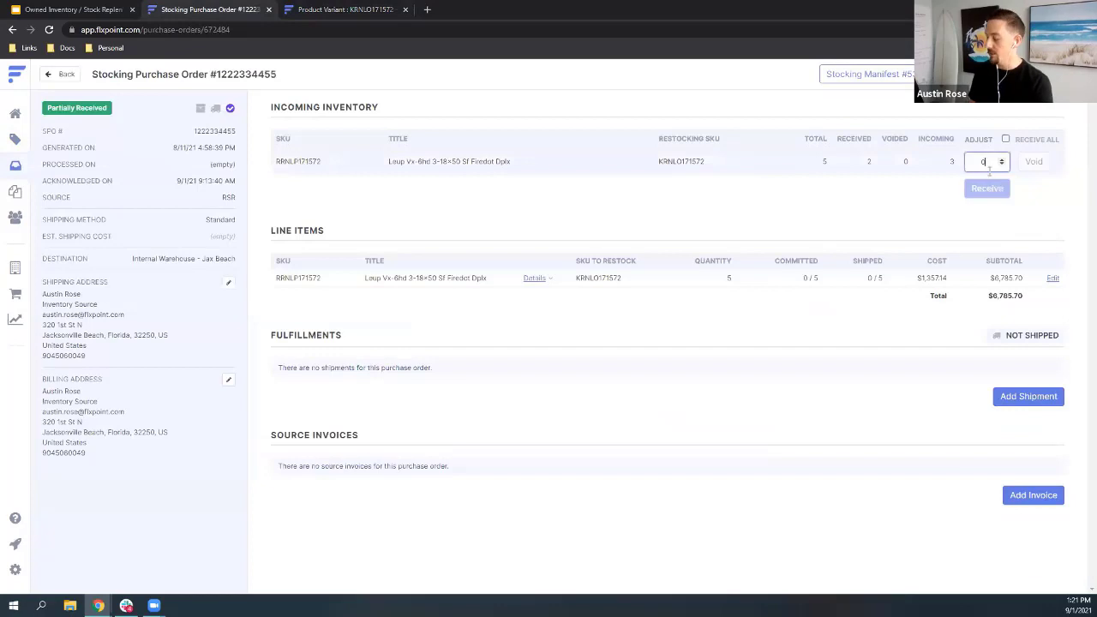
text(1)
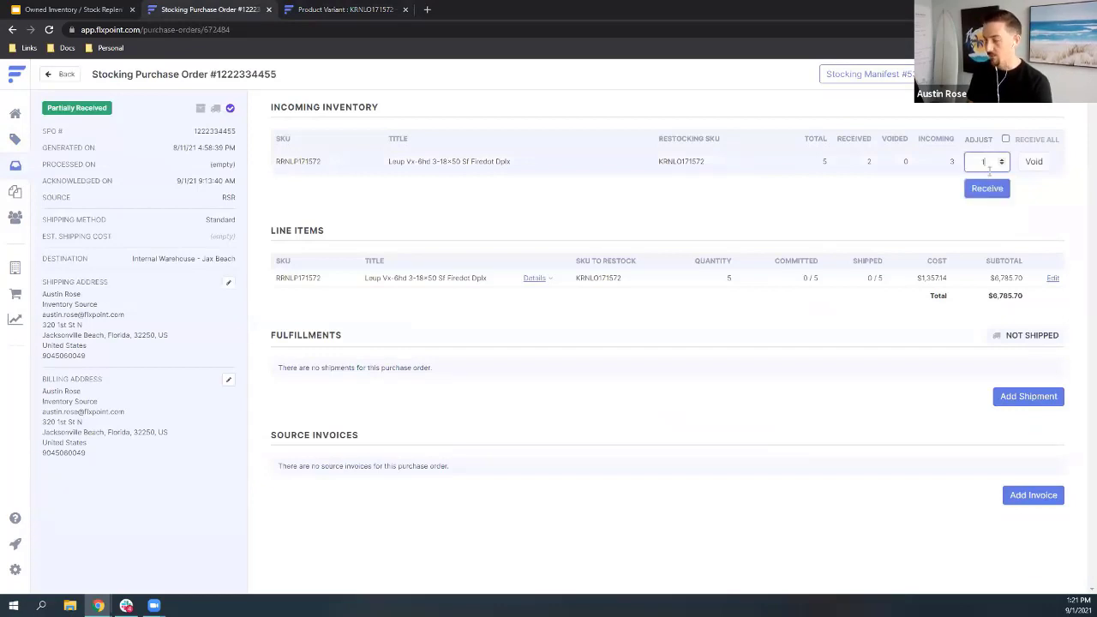
click(930, 214)
click(987, 190)
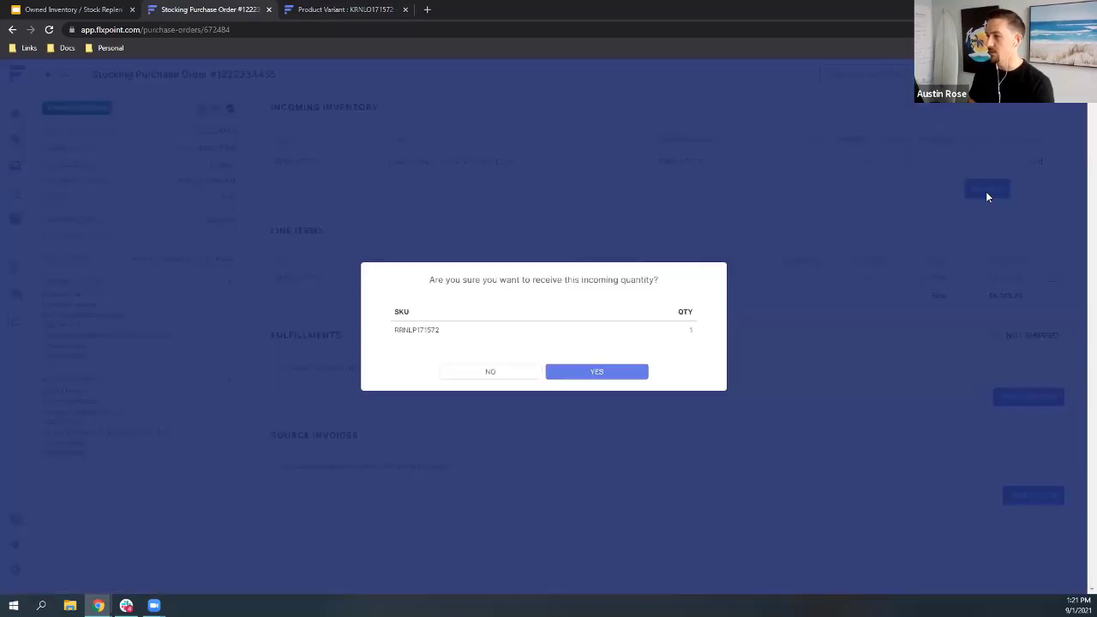
click(591, 372)
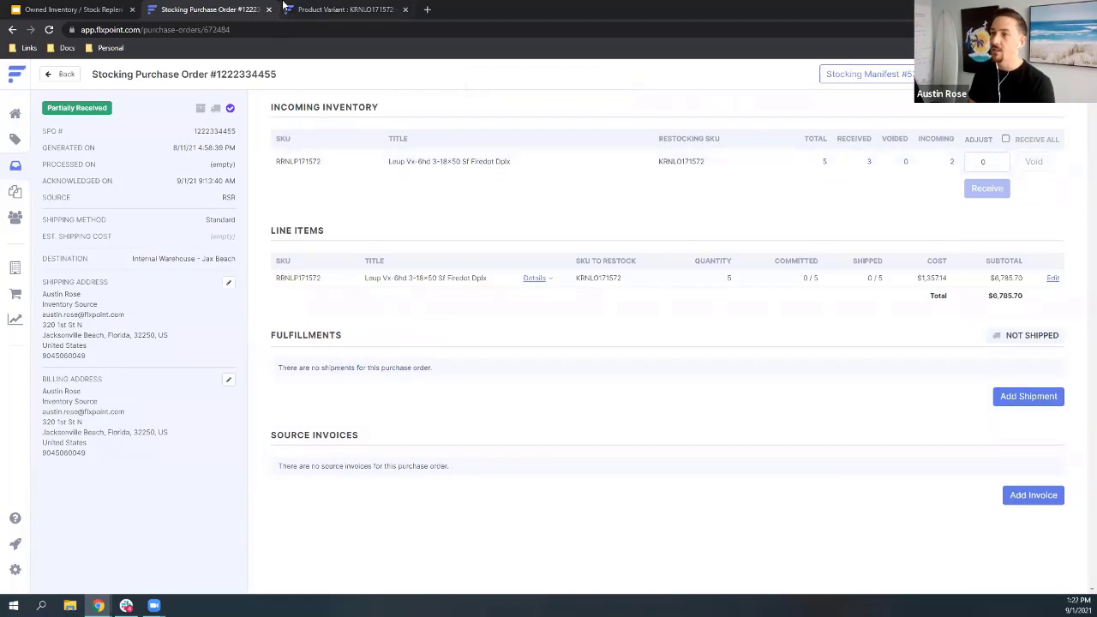
- Reload variant KRNLO171572 and check its overall quantity and inventory links after the receipt
key(ctrl+Tab)
click(49, 29)
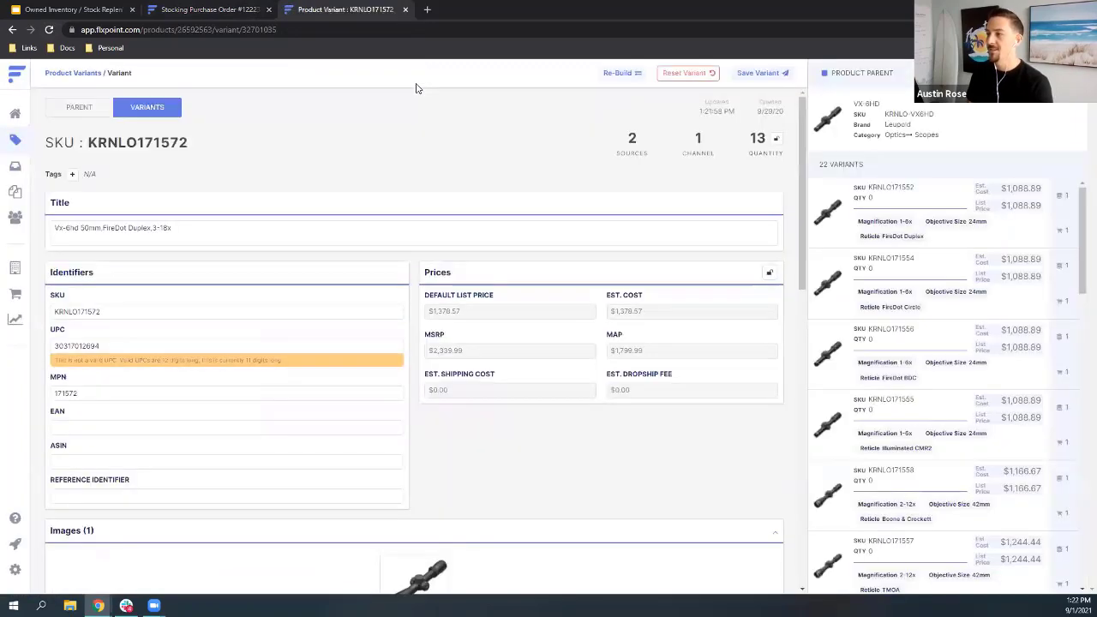
scroll(386, 231, down, 2)
scroll(384, 238, down, 10)
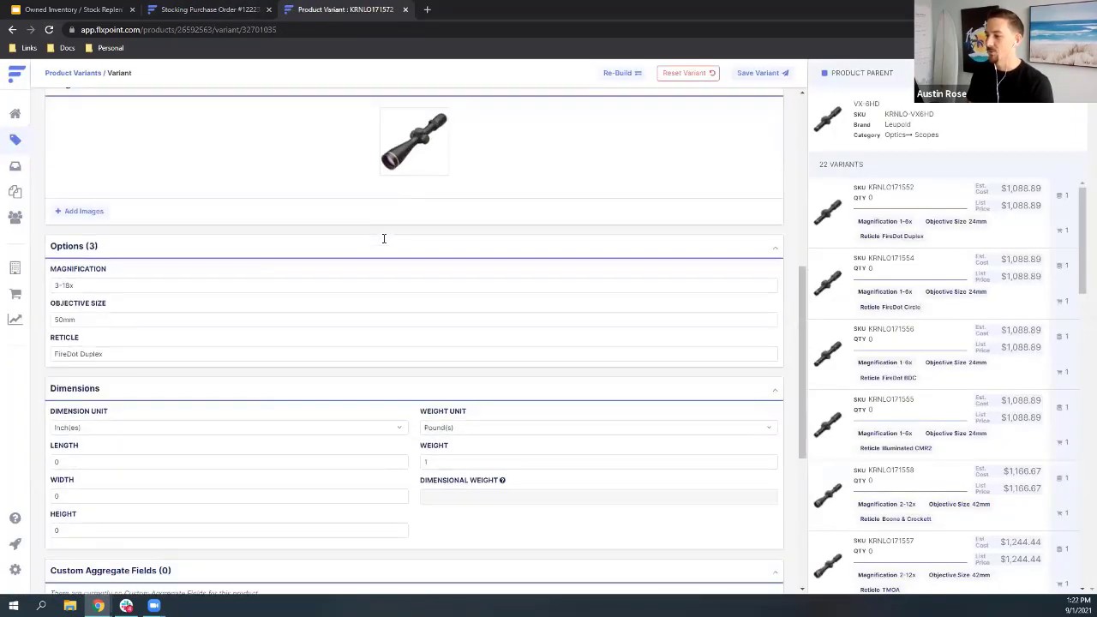
scroll(569, 396, right, 5)
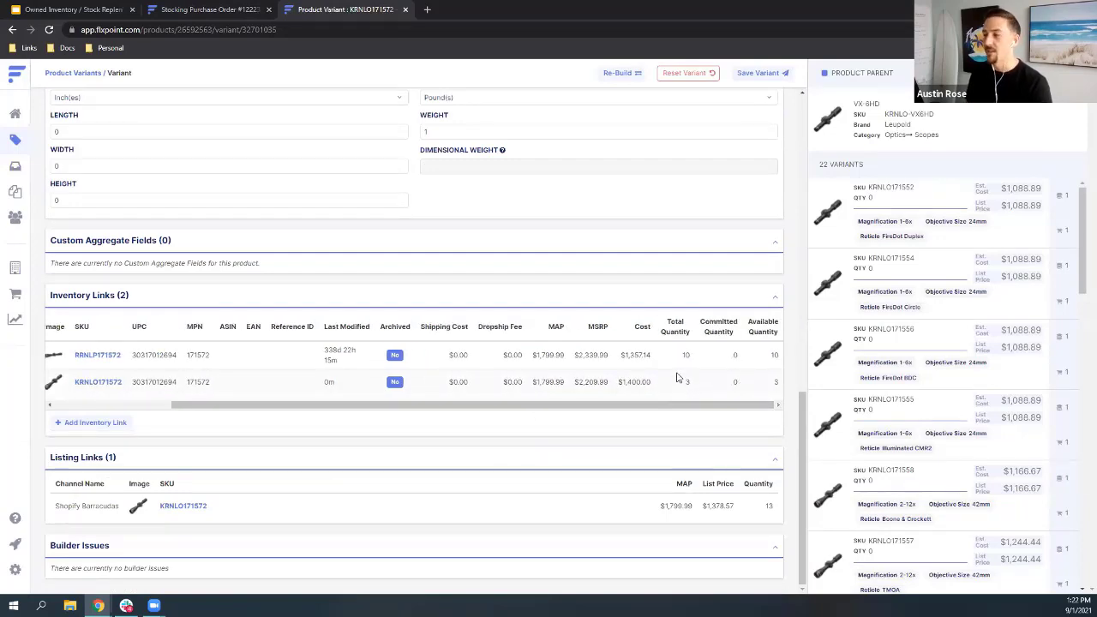
scroll(687, 381, up, 12)
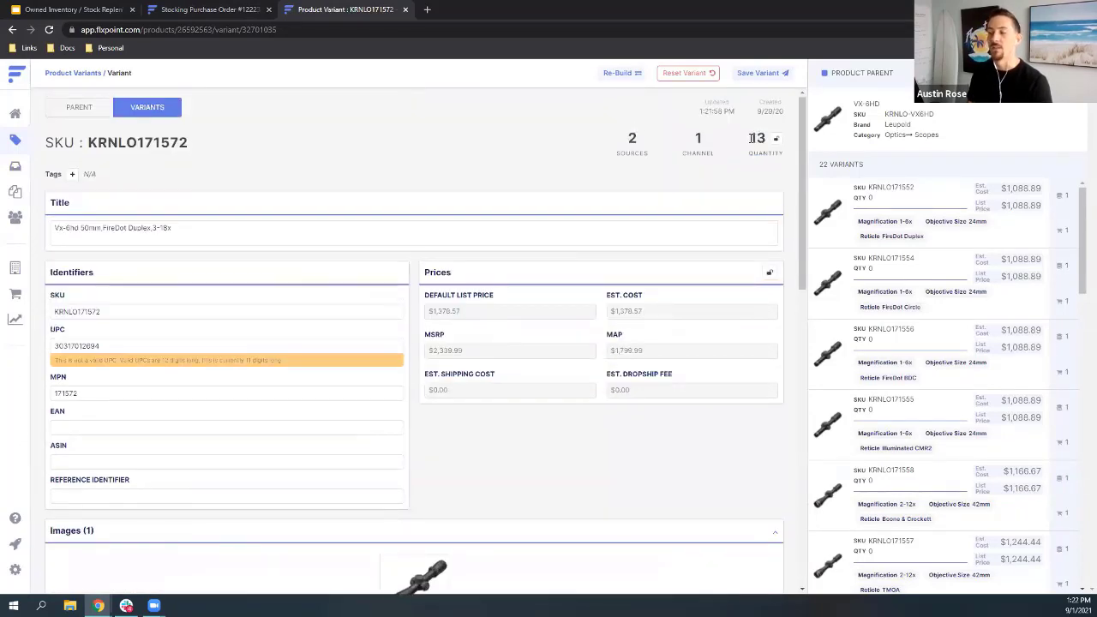
scroll(696, 209, down, 15)
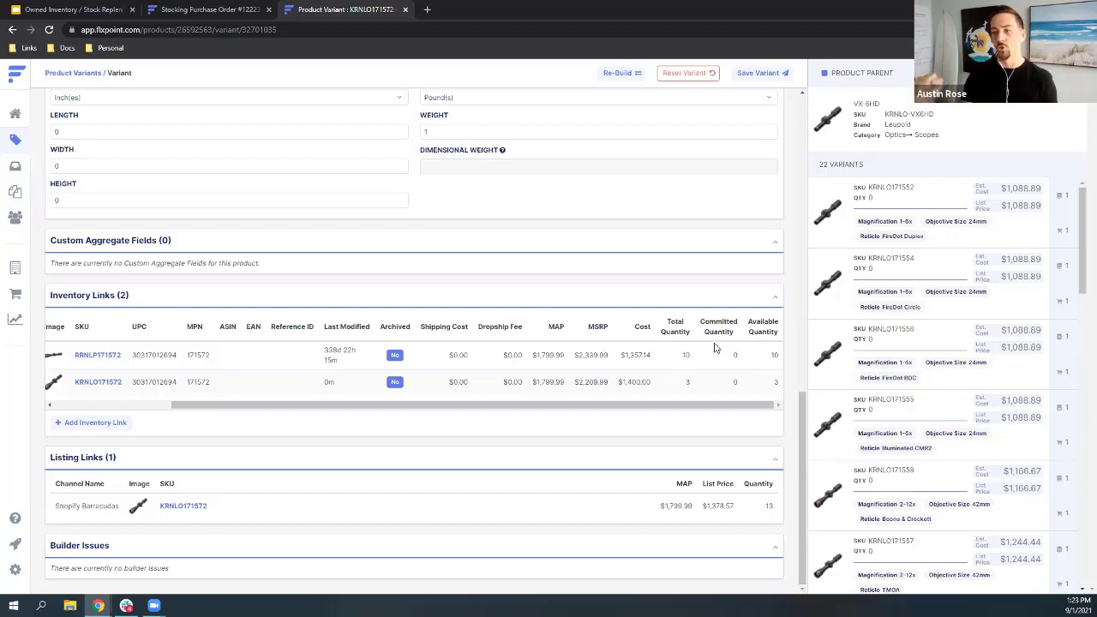
drag(642, 405, 433, 402)
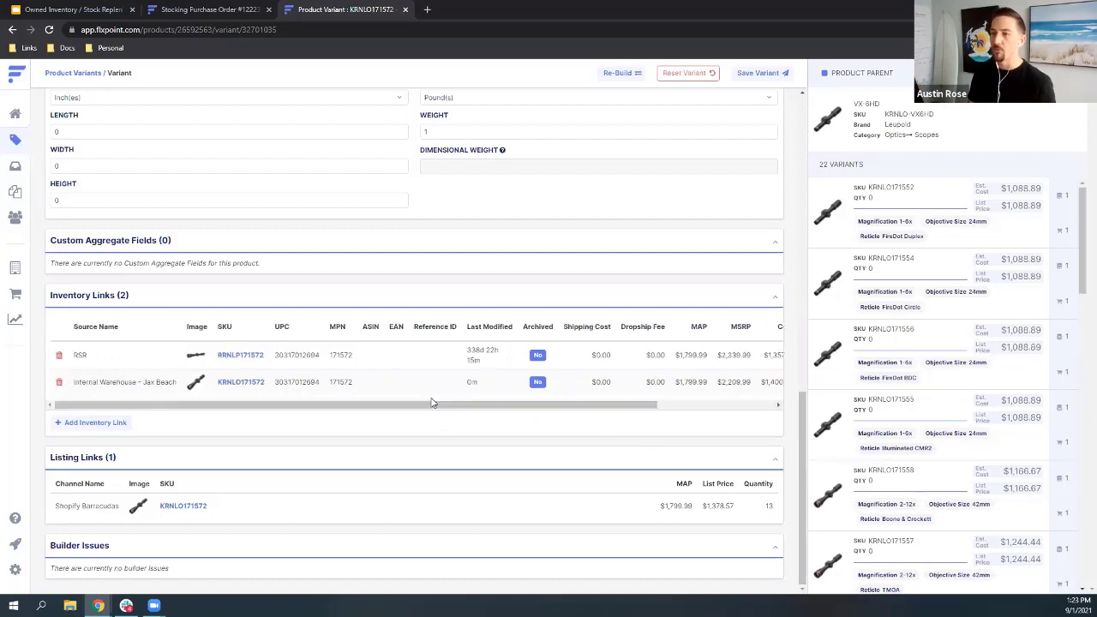
- Return to the stocking purchase order's tab and go back to the list of all stocking manifests
click(229, 8)
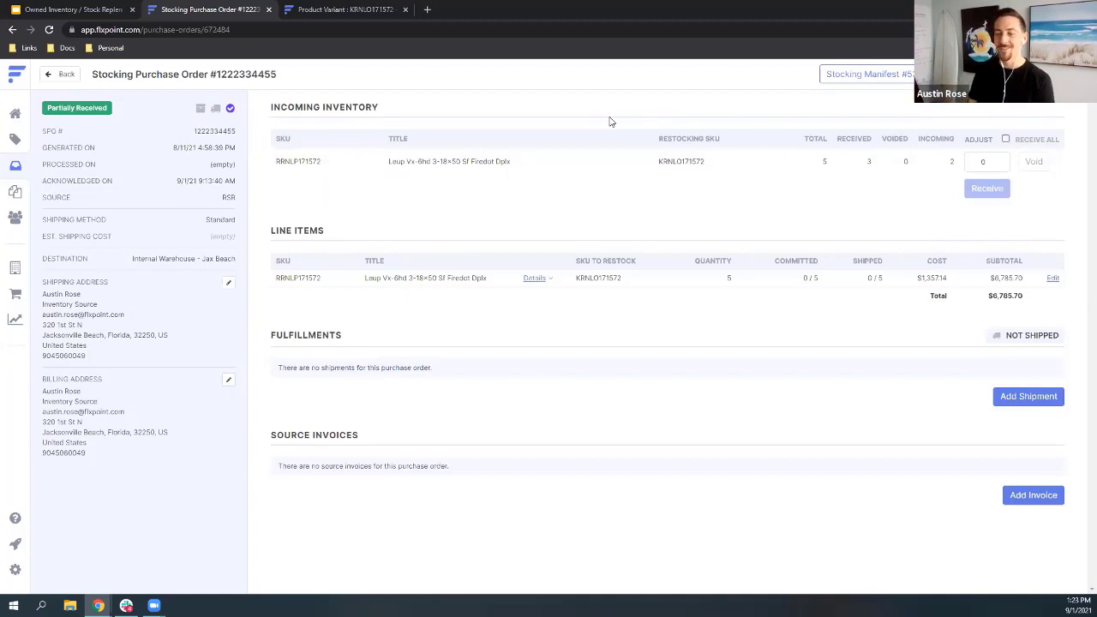
click(67, 75)
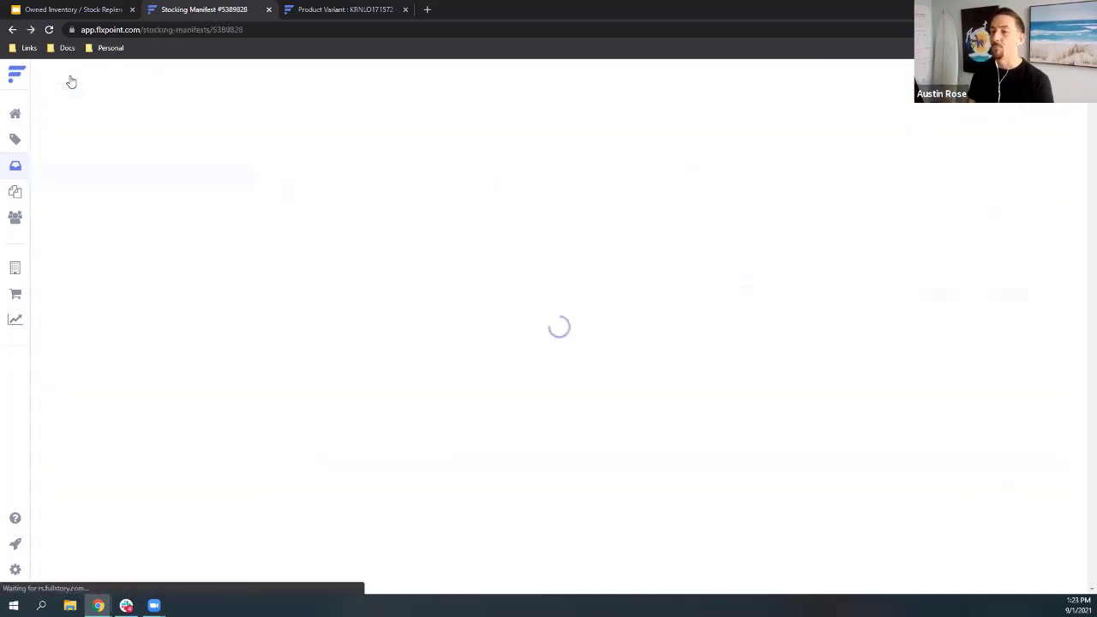
click(66, 75)
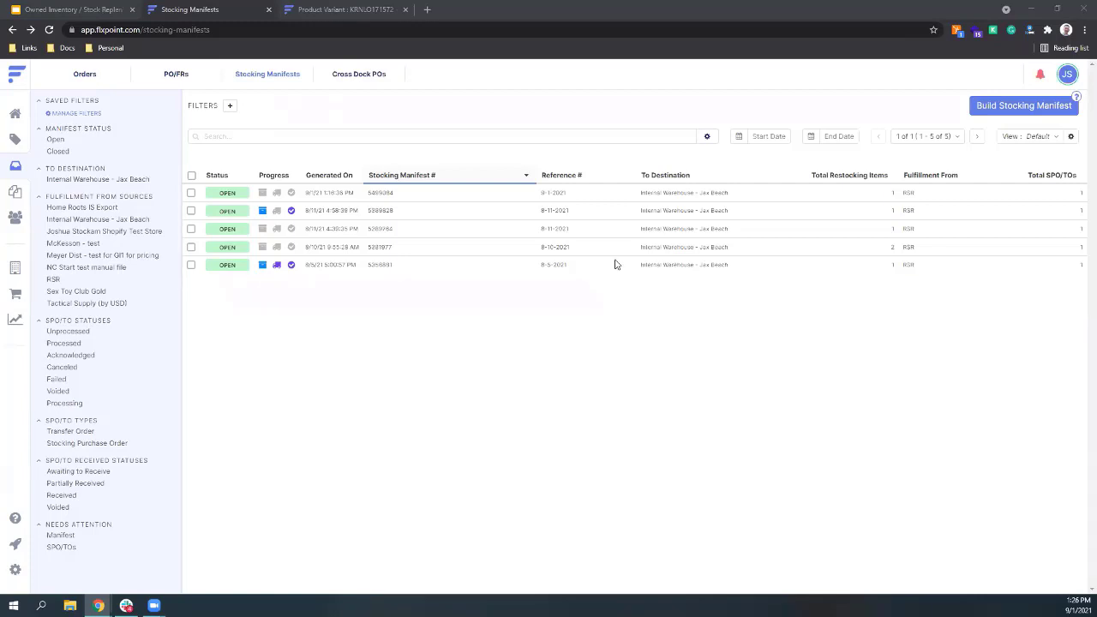
click(191, 175)
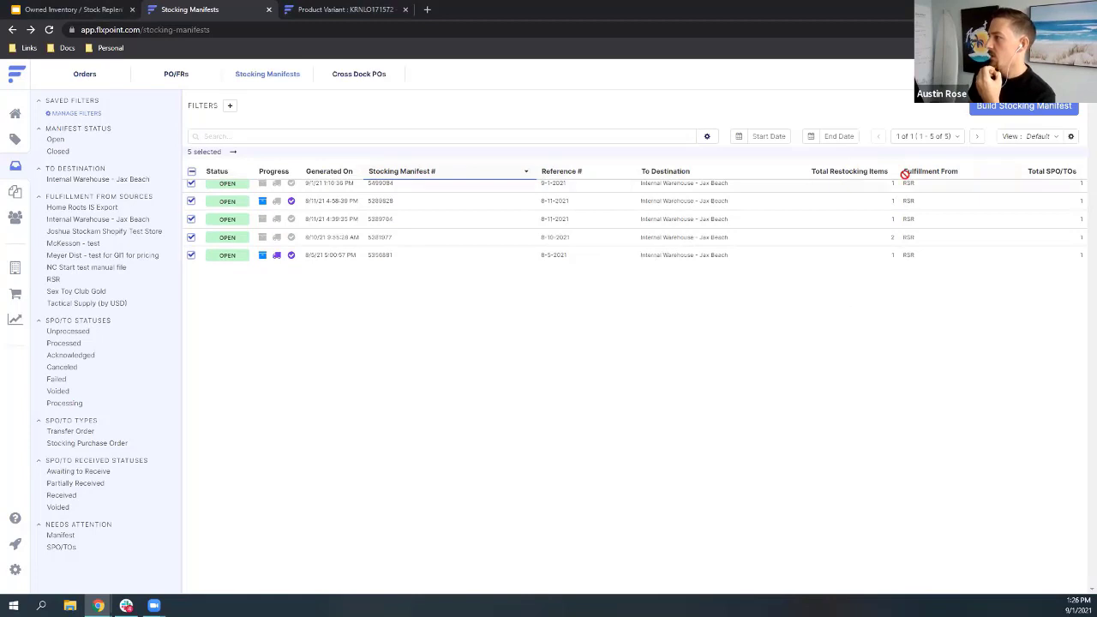
click(192, 173)
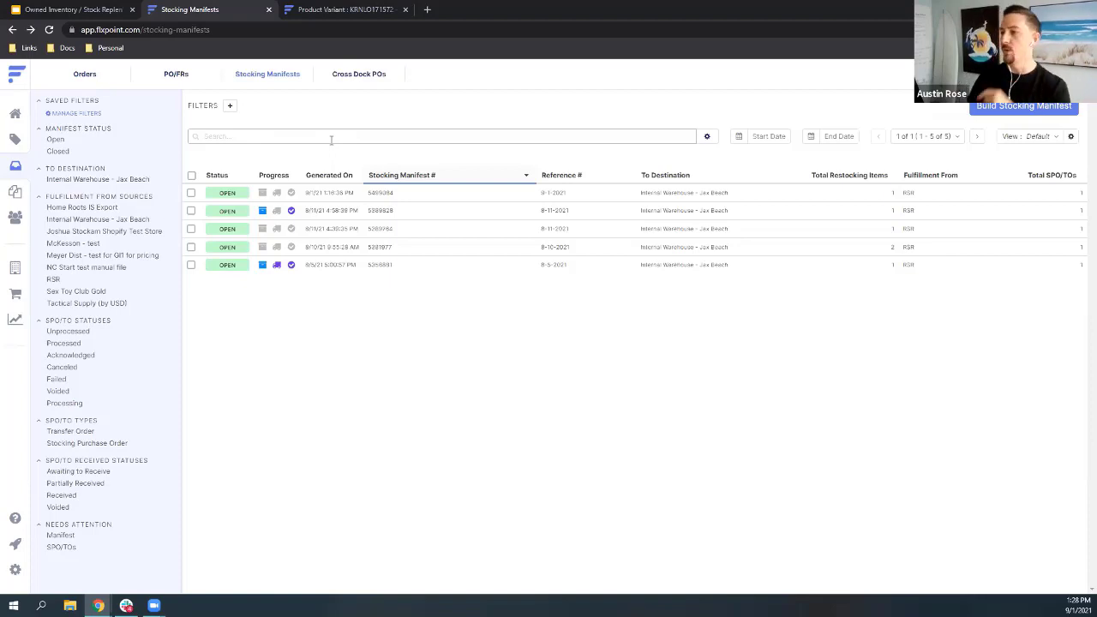
- Open the 9-1-2021 stocking manifest, check the details of its RRNLP171576 line item, and return to the manifest list
click(397, 190)
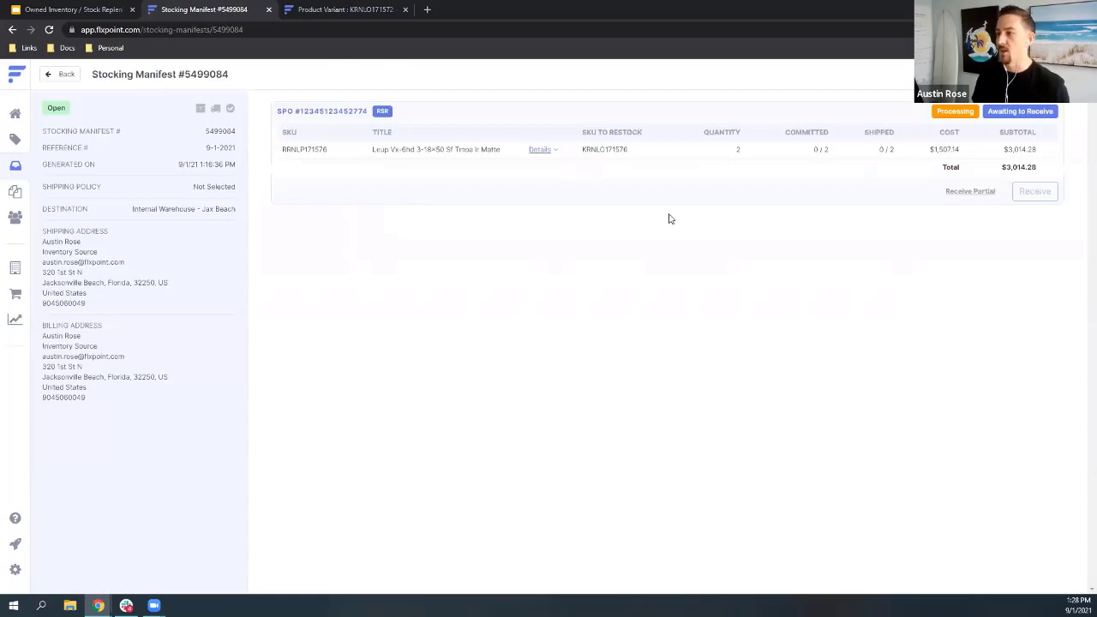
click(540, 150)
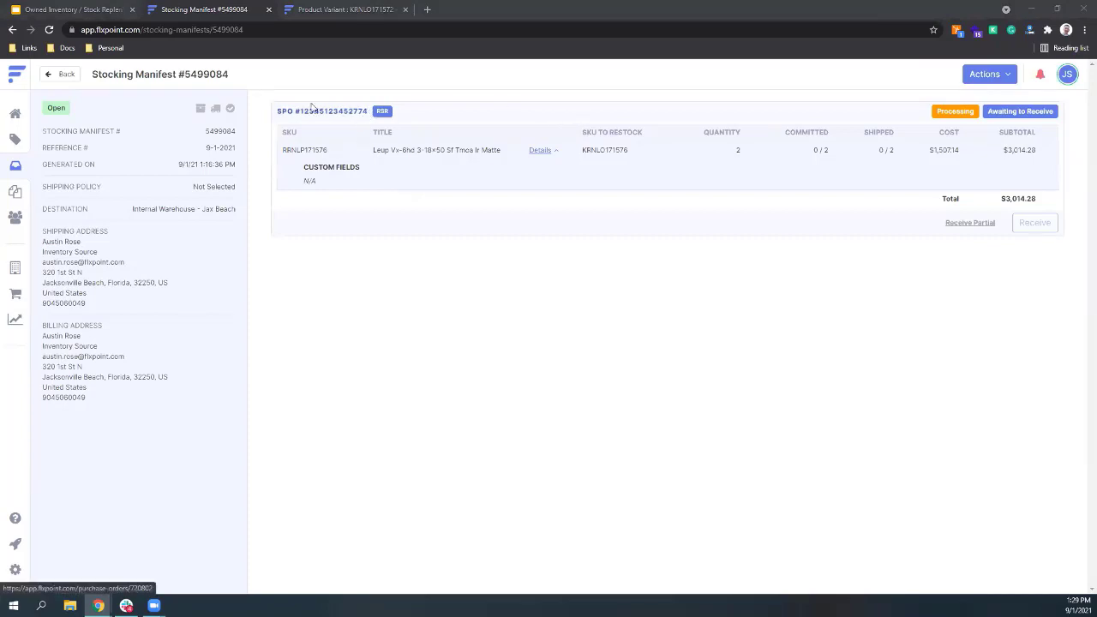
click(45, 74)
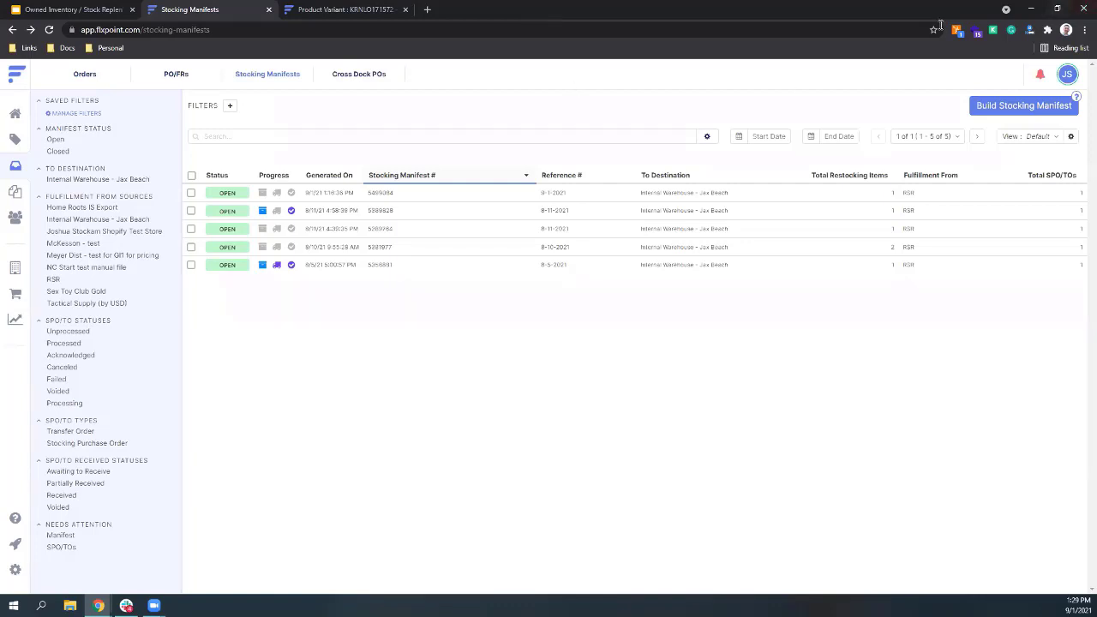
- Load flxpoint.com in a new tab and open the website's How It Works page
click(427, 9)
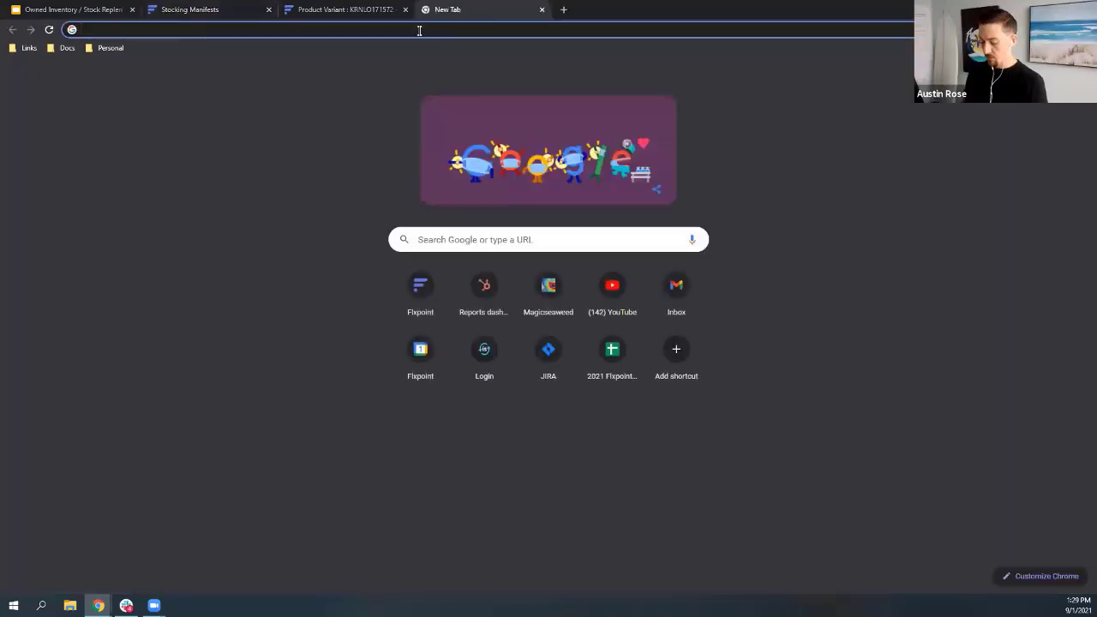
text(flx)
key(Return)
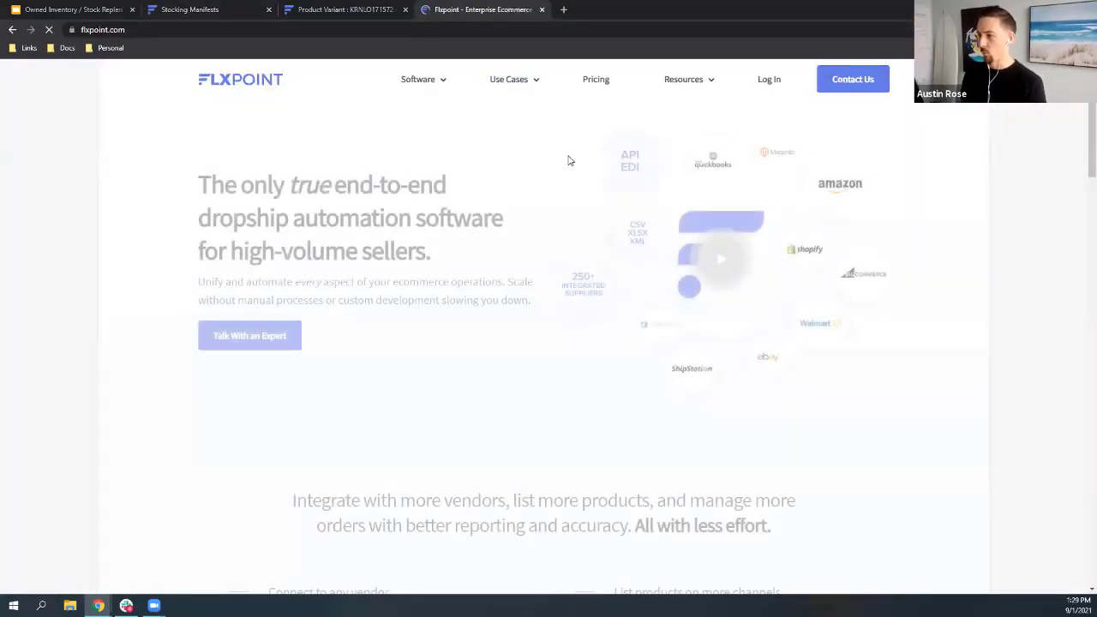
scroll(562, 167, down, 3)
scroll(562, 175, down, 10)
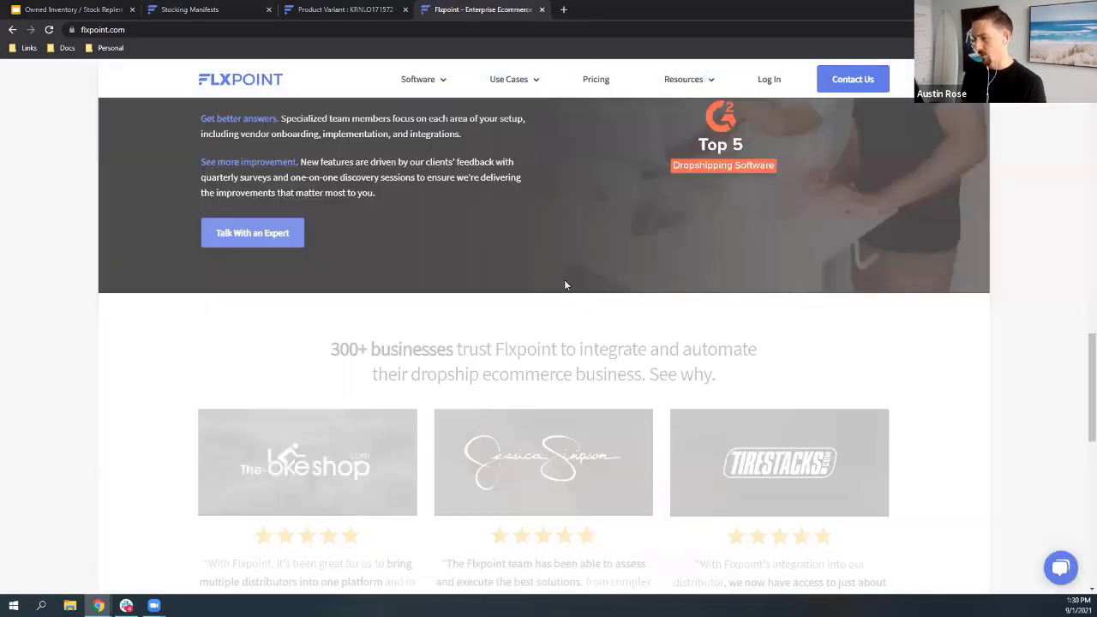
scroll(585, 372, down, 1)
scroll(575, 394, down, 7)
click(573, 372)
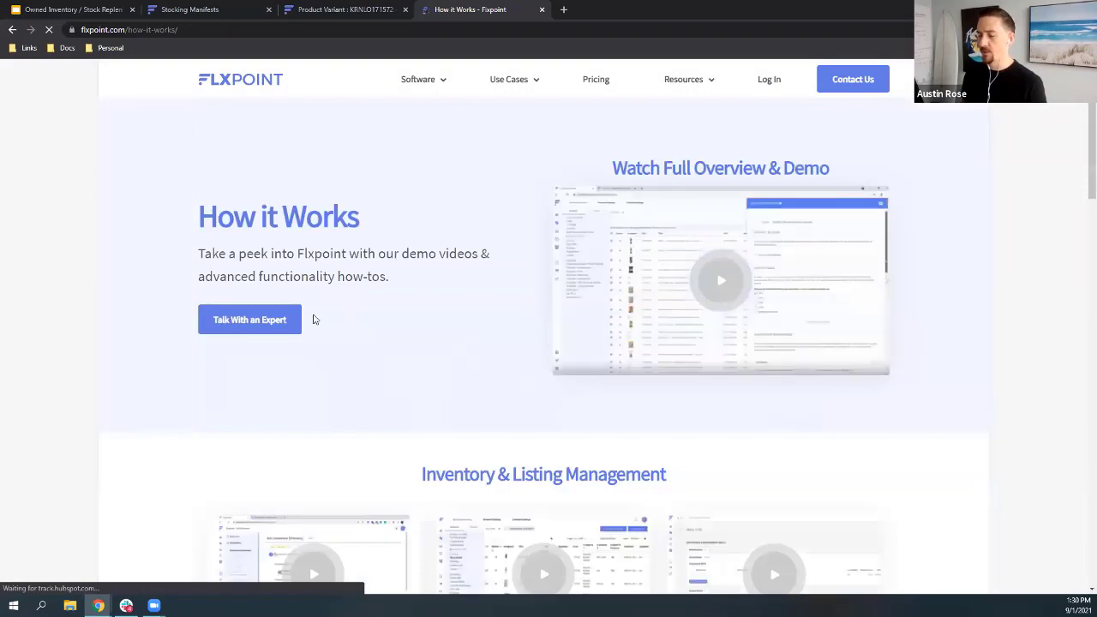
- Look through the How It Works feature guides for Owned Inventory and open its guide page
scroll(616, 274, down, 1)
scroll(615, 274, down, 3)
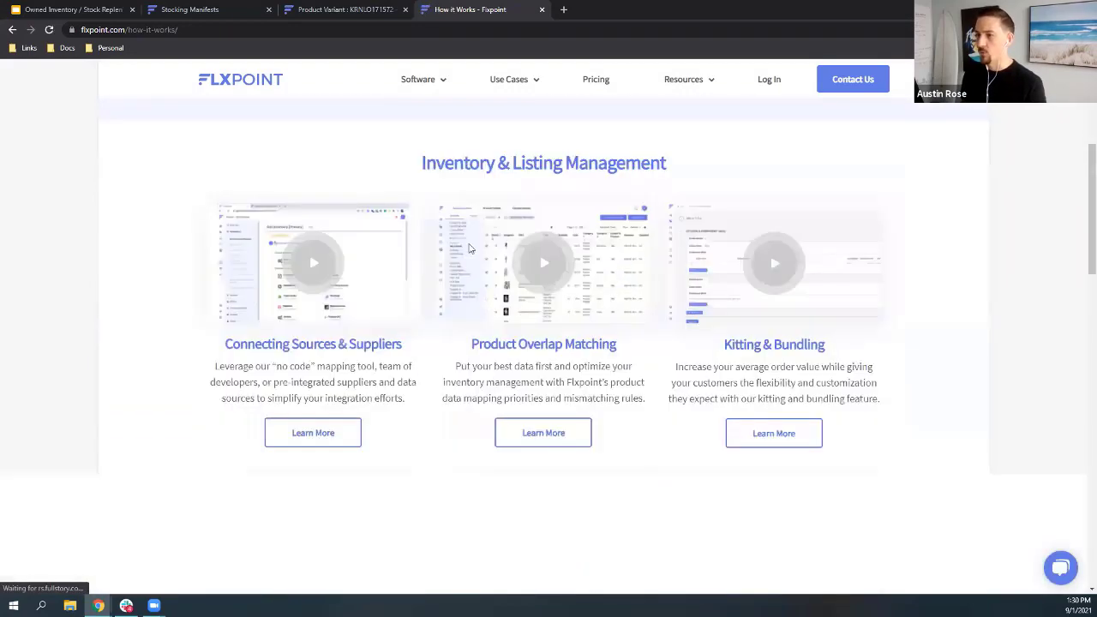
scroll(519, 502, down, 1)
scroll(358, 507, up, 5)
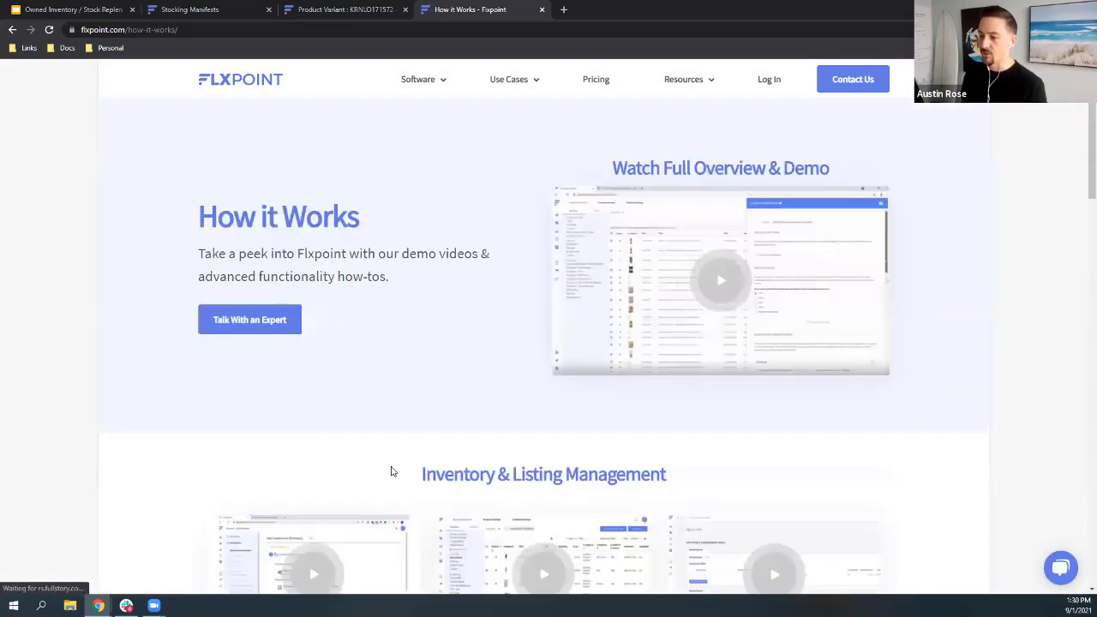
scroll(397, 472, down, 1)
scroll(583, 429, down, 20)
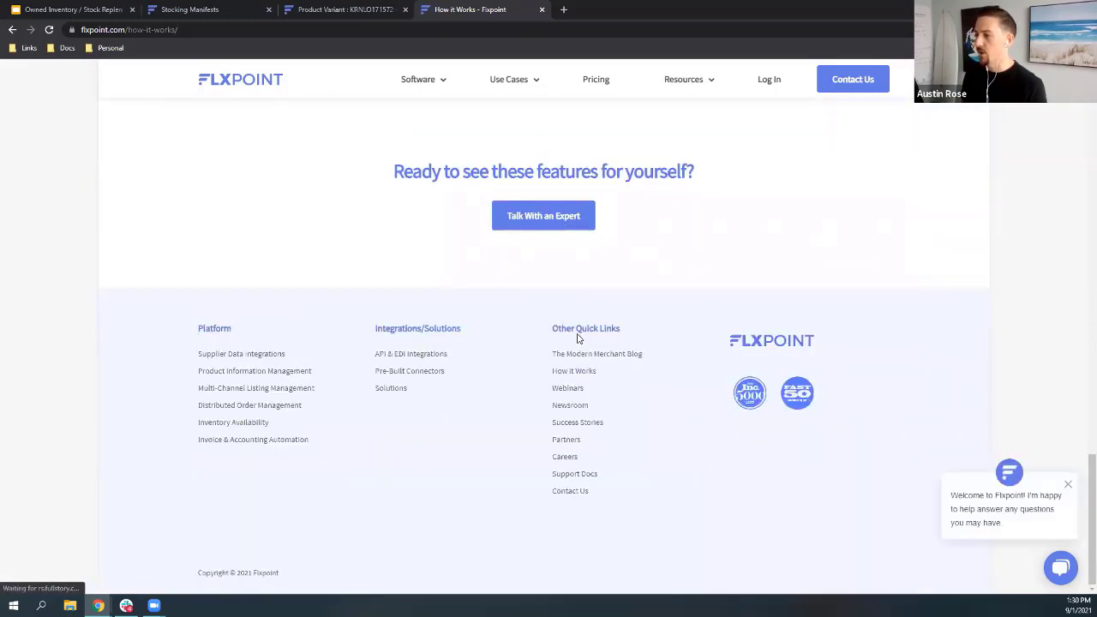
scroll(649, 400, up, 3)
scroll(648, 400, up, 8)
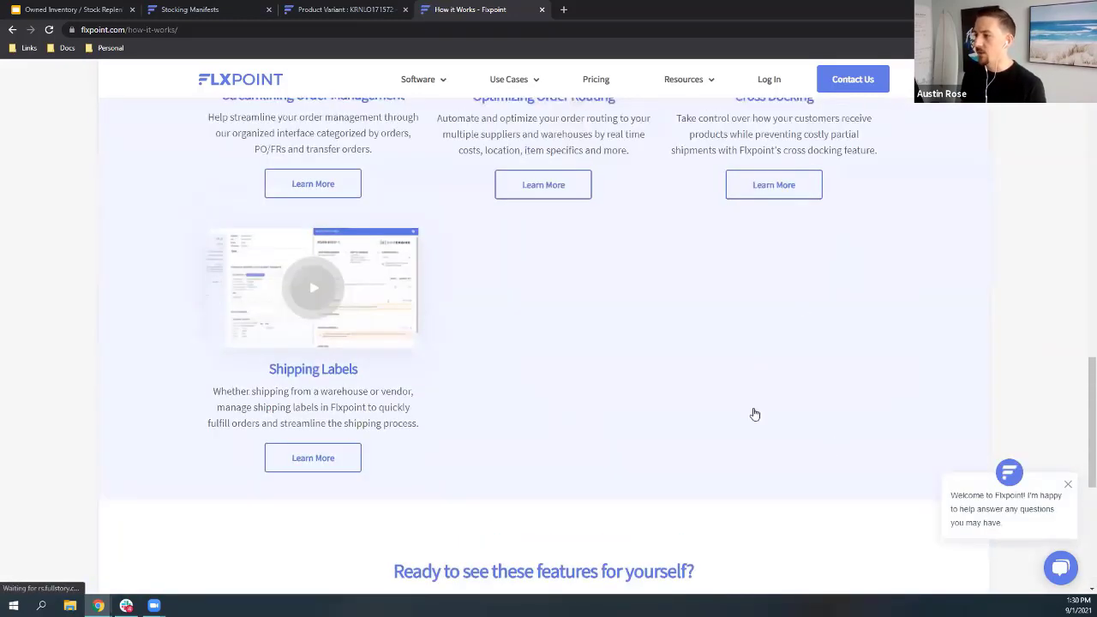
scroll(600, 317, up, 3)
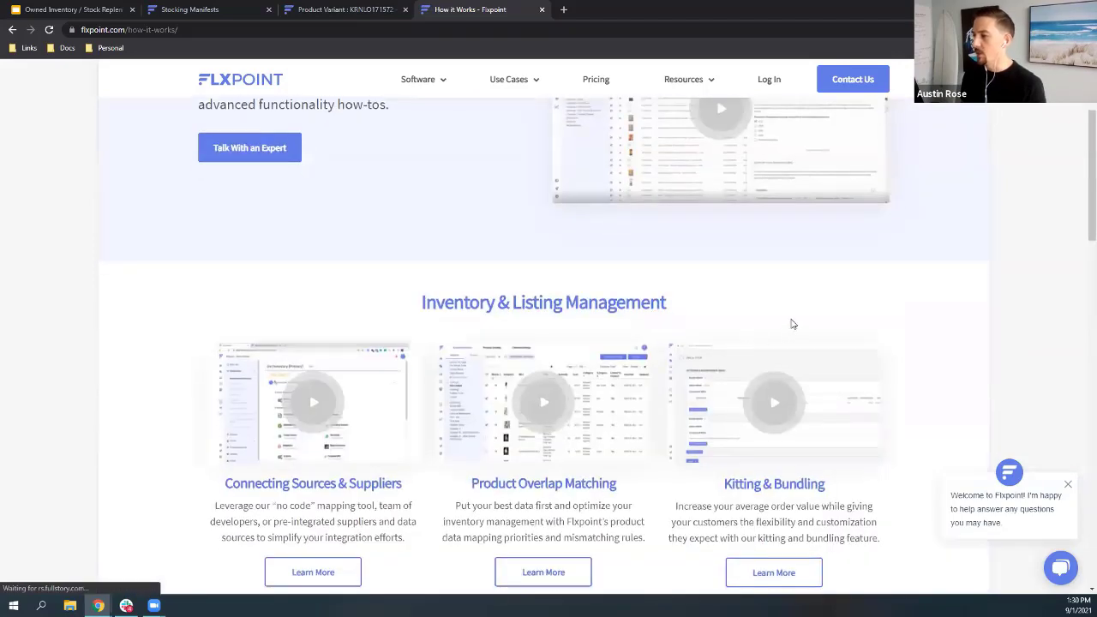
scroll(780, 428, down, 2)
scroll(778, 469, down, 2)
click(773, 457)
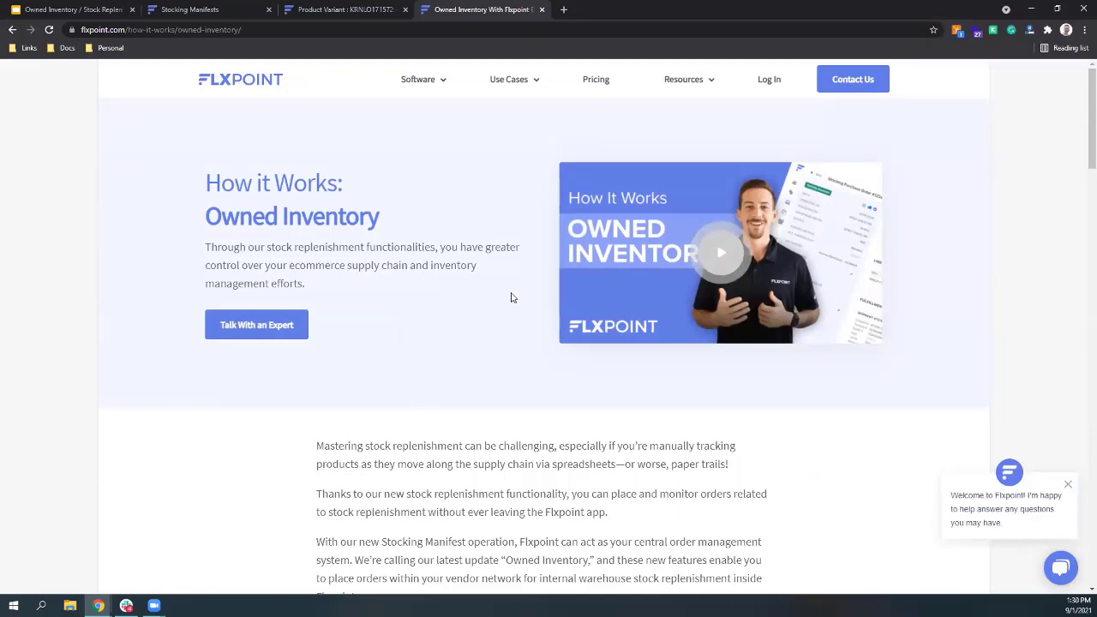
- Read through the Owned Inventory guide, including its introduction and the stocking manifest term definitions
scroll(409, 359, down, 1)
scroll(435, 280, down, 1)
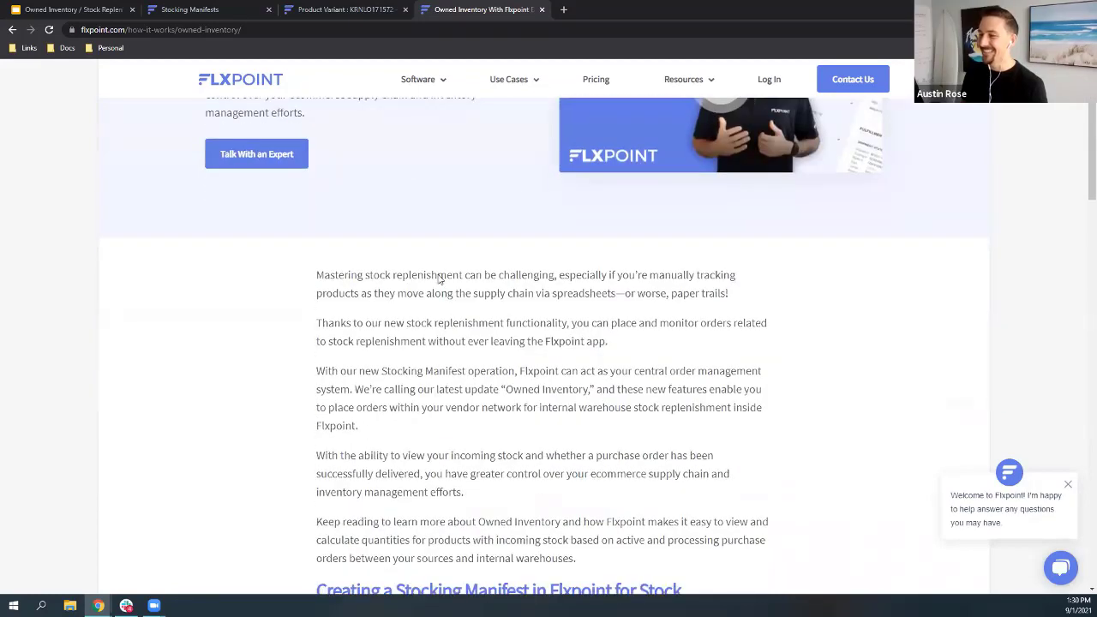
scroll(438, 278, down, 2)
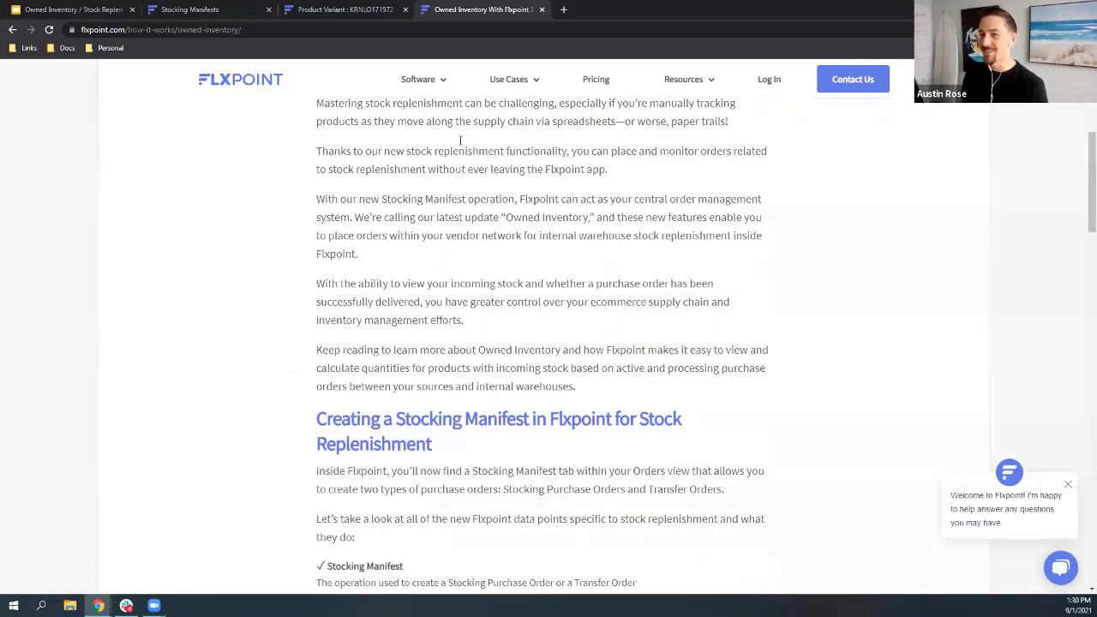
scroll(424, 396, up, 2)
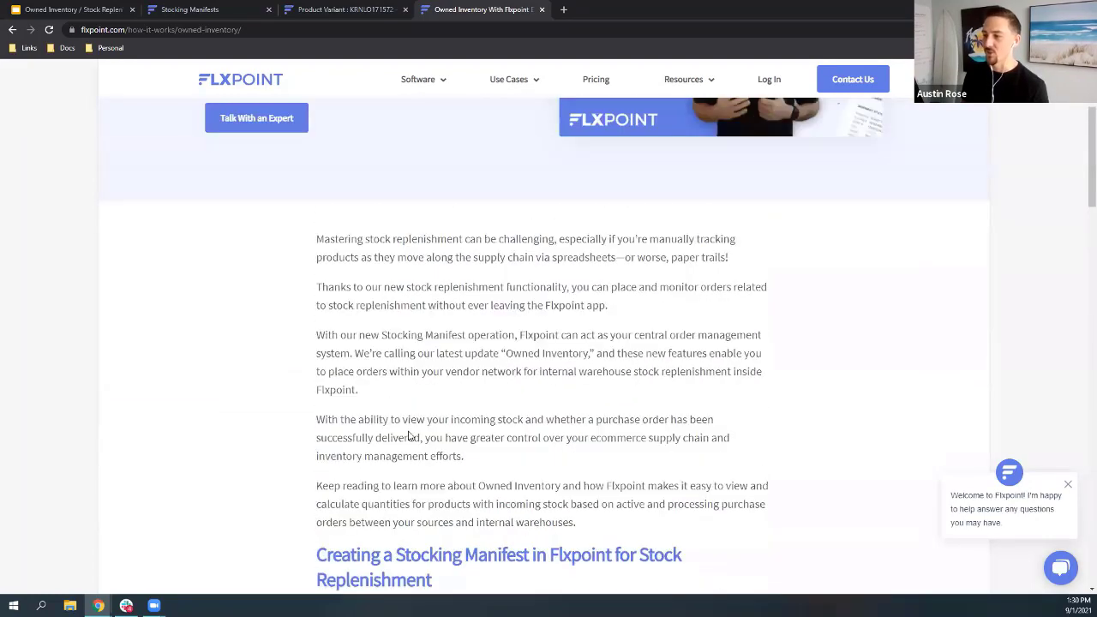
scroll(571, 289, down, 5)
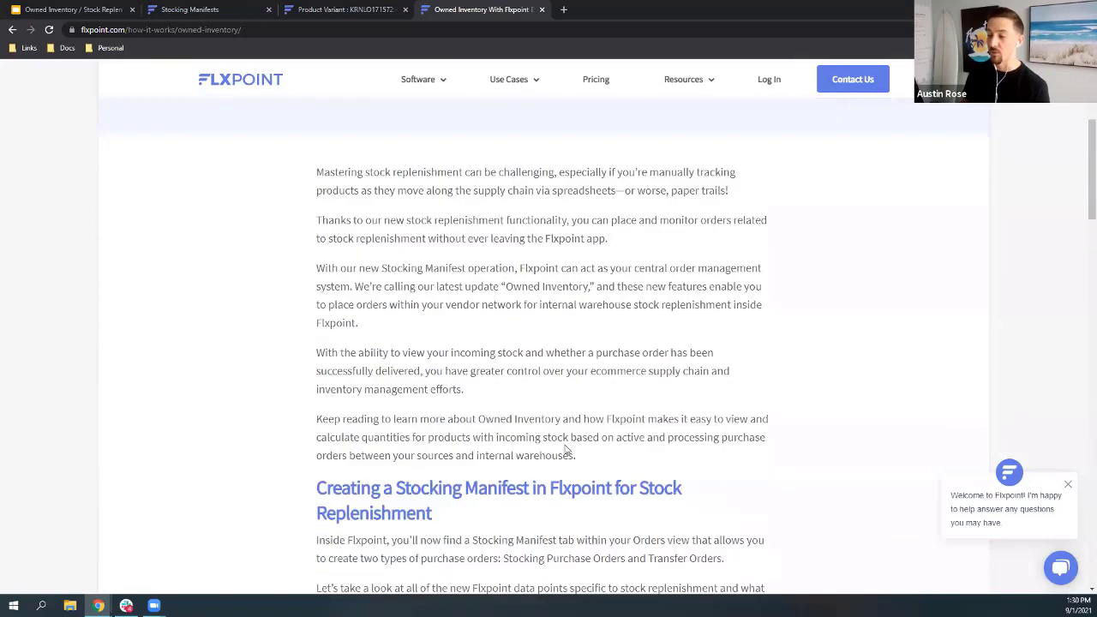
scroll(549, 370, down, 5)
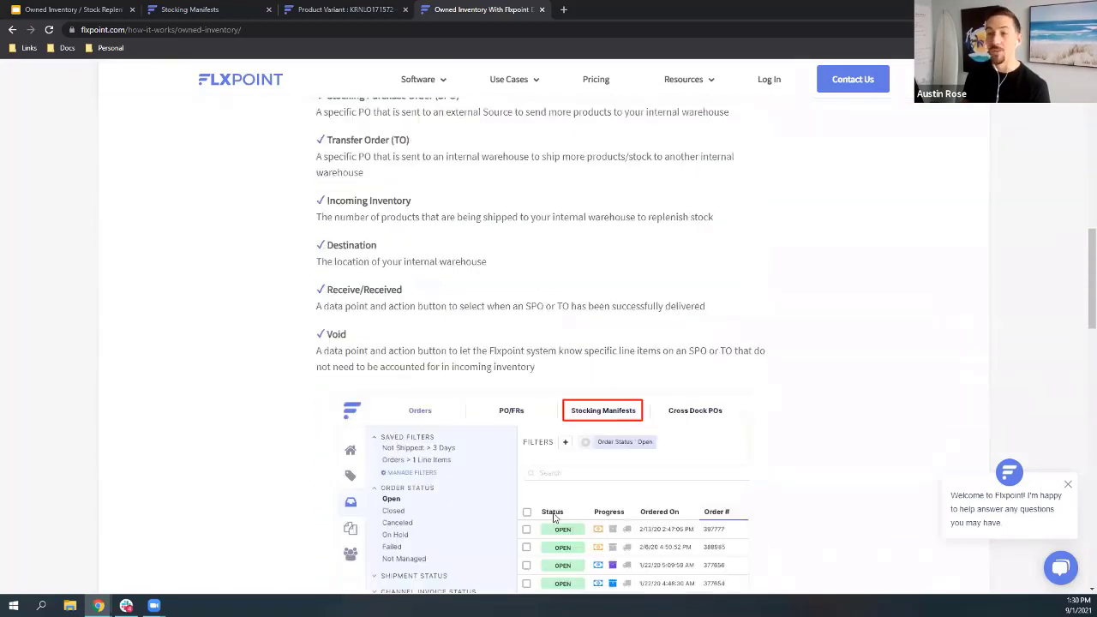
scroll(548, 370, up, 5)
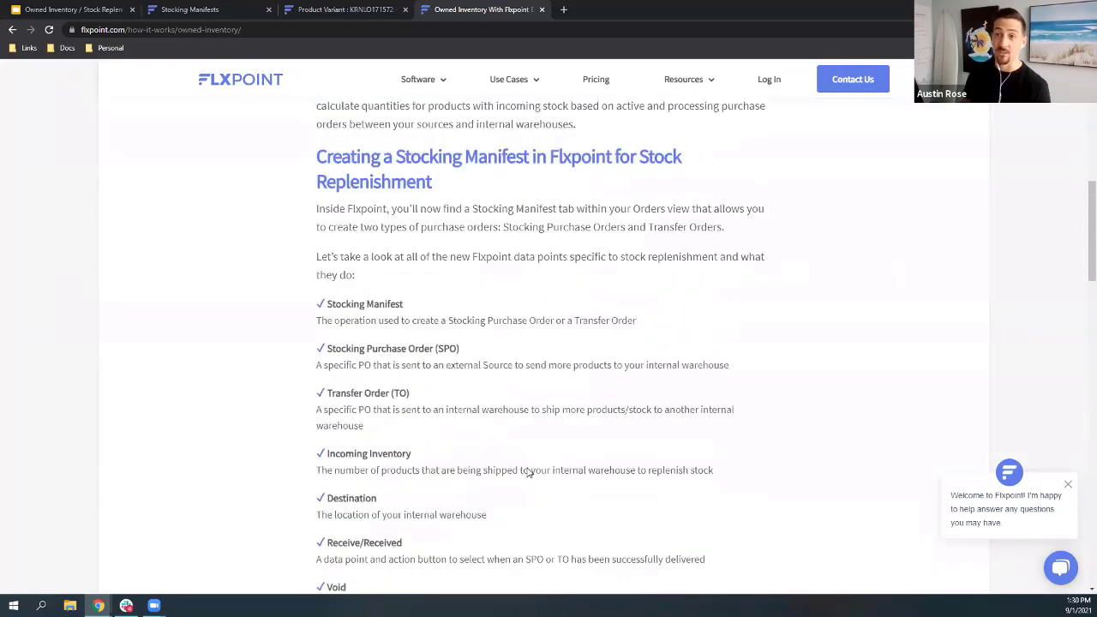
scroll(513, 334, up, 4)
scroll(513, 333, up, 1)
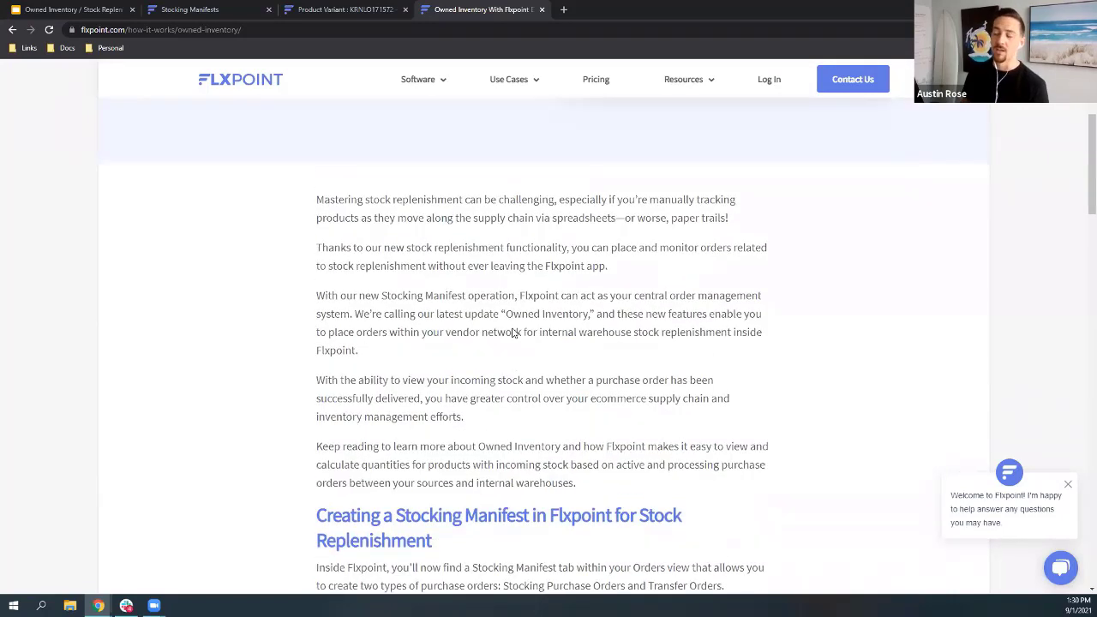
scroll(513, 333, up, 3)
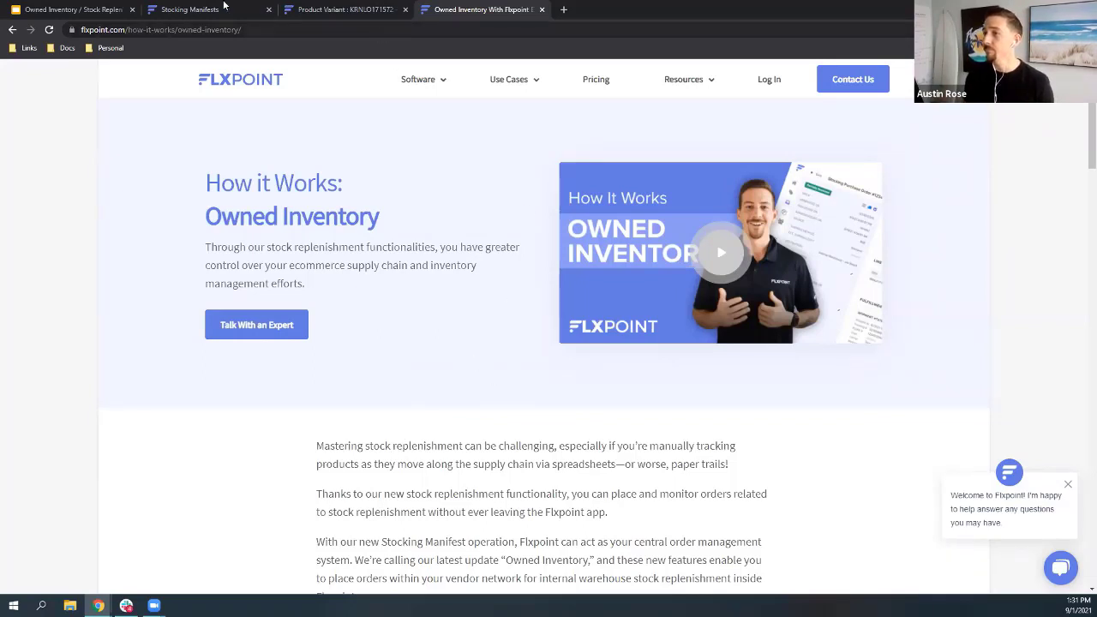
- Switch back to the Flxpoint app's stocking manifests tab and open the help page with documentation links and the contact form
click(107, 8)
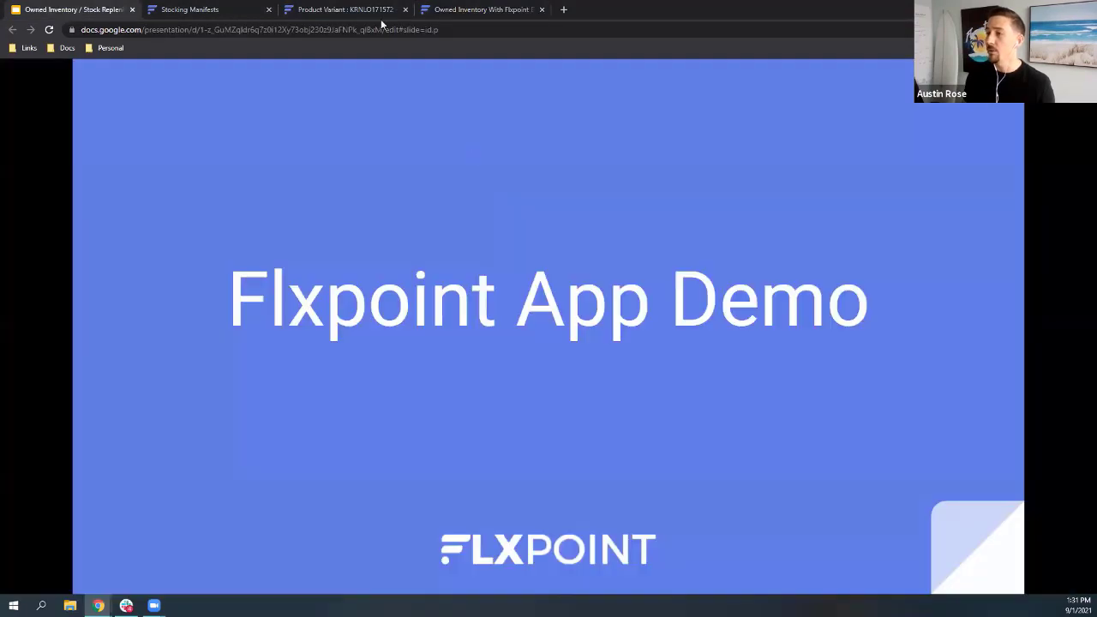
key(ctrl+Tab)
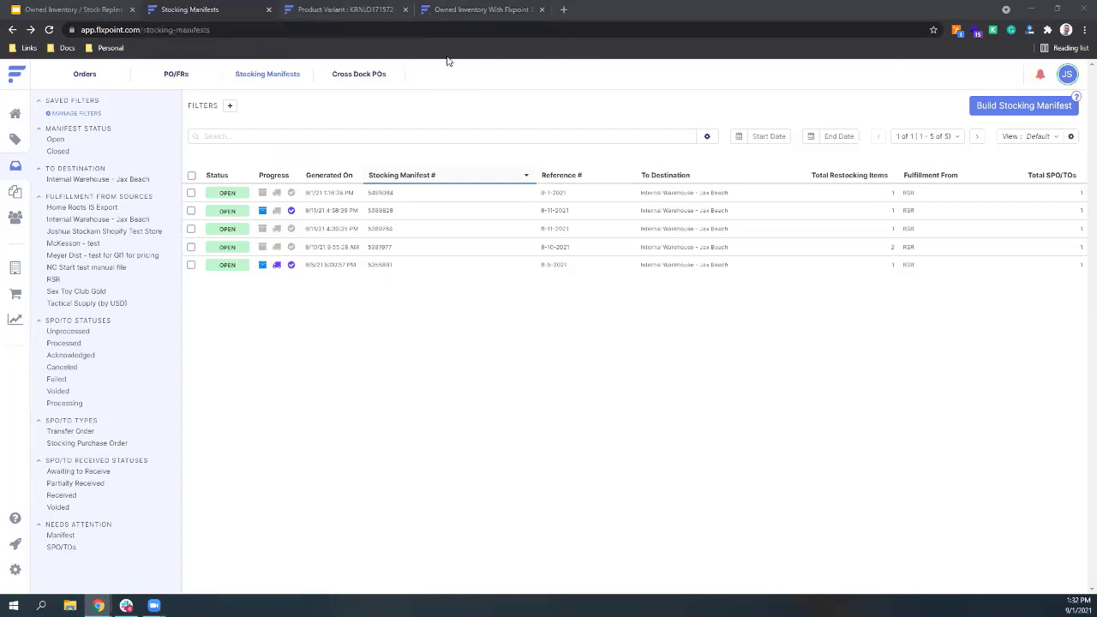
click(15, 570)
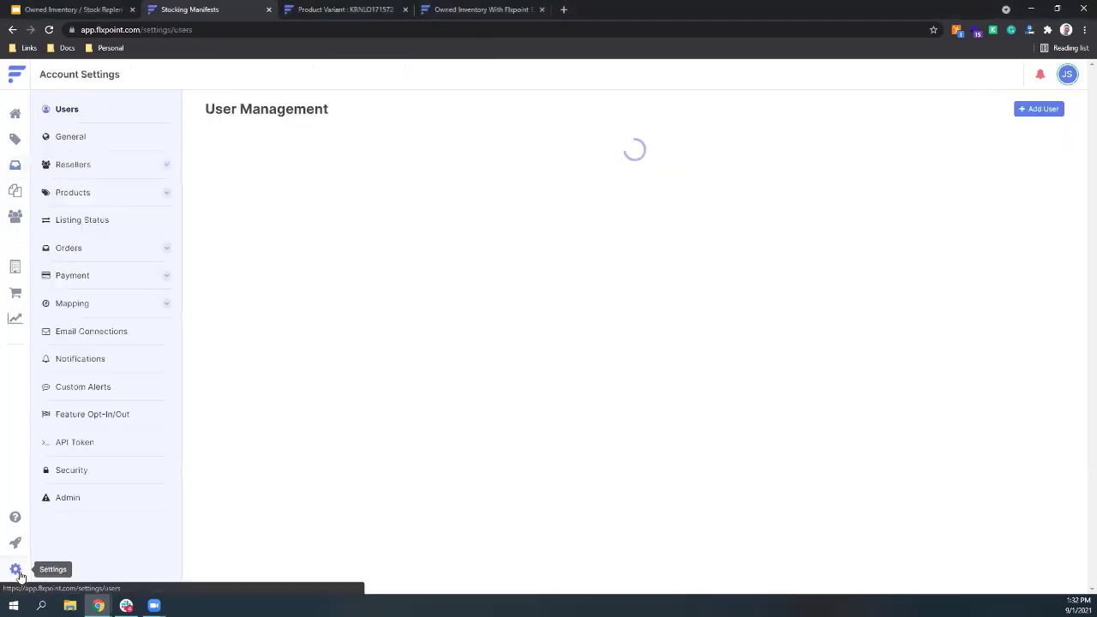
click(16, 517)
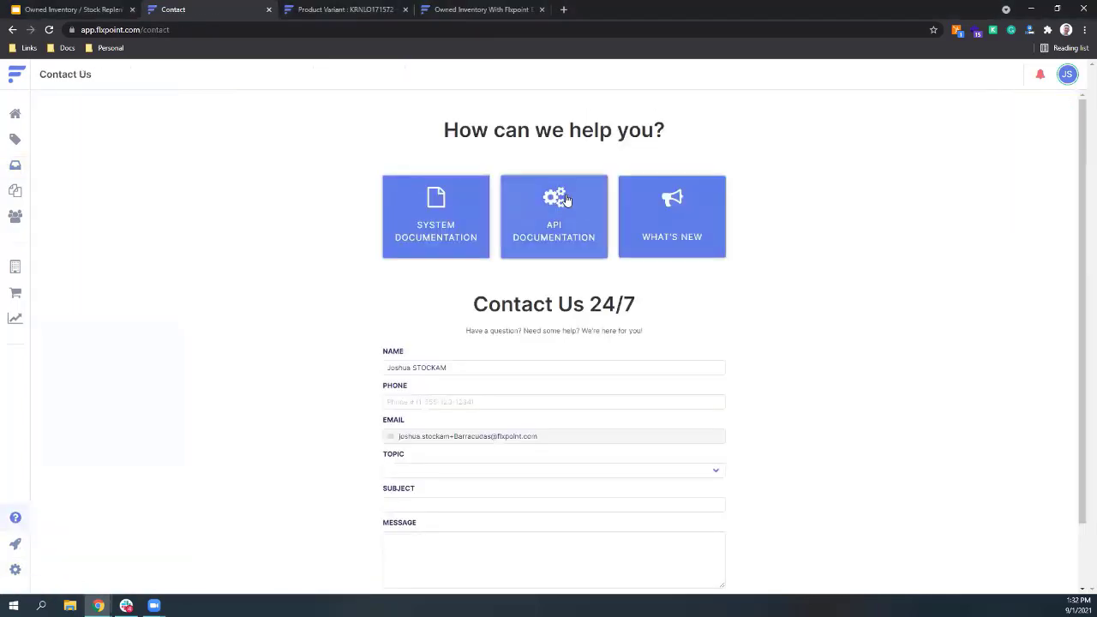
scroll(682, 399, down, 1)
scroll(702, 368, up, 1)
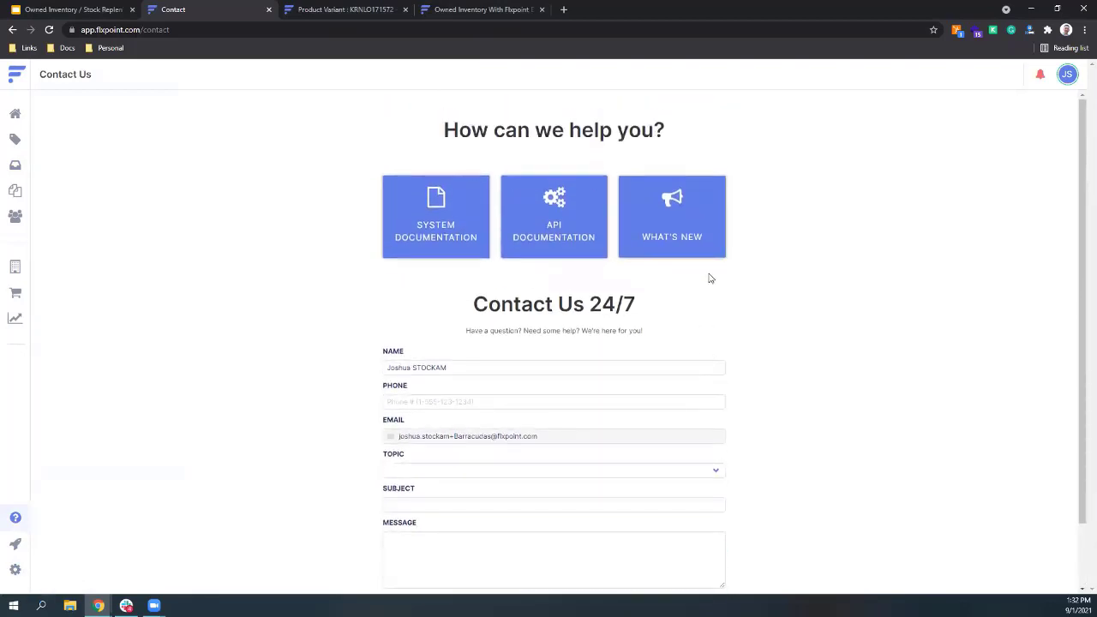